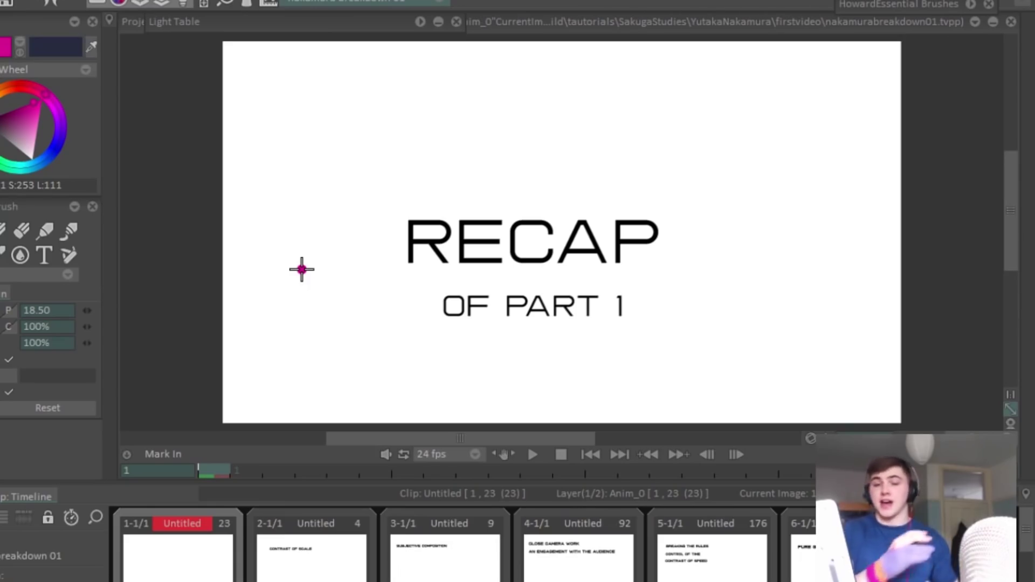
# Step: Open the timeline of the recap title clip
pyautogui.click(25, 494)
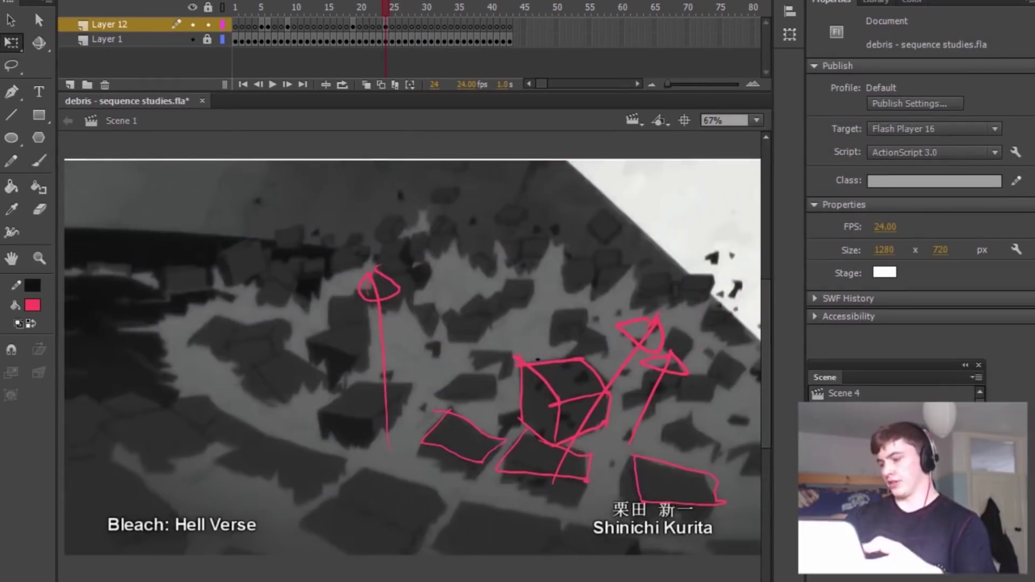
# Step: Switch to Flash and step forward from frame 24 through the annotated Bleach debris study, activating the Brush tool
pyautogui.press('.')
pyautogui.press('.')
pyautogui.press('.')
pyautogui.press('.')
pyautogui.press('b')
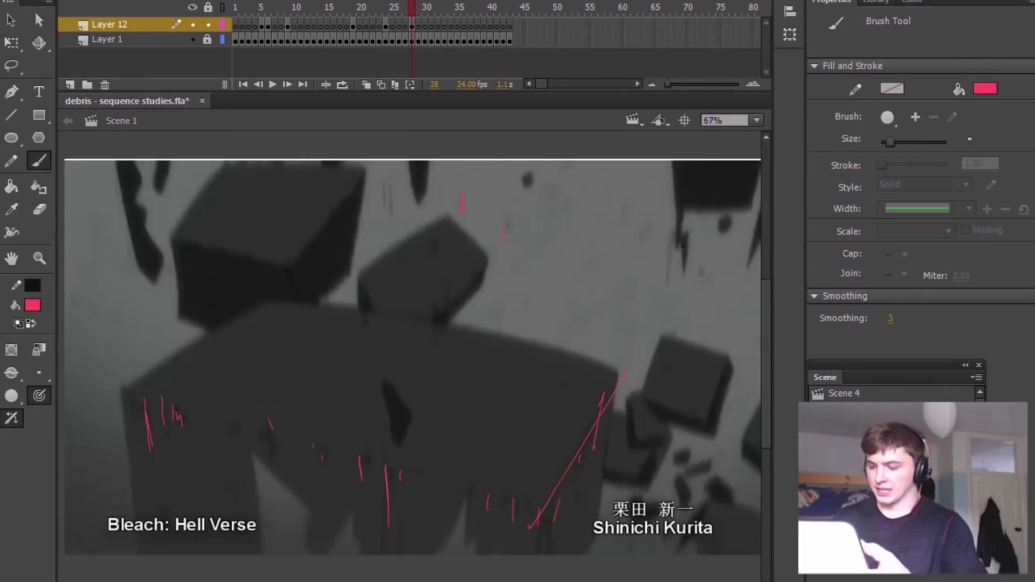
pyautogui.press('.')
pyautogui.press('.')
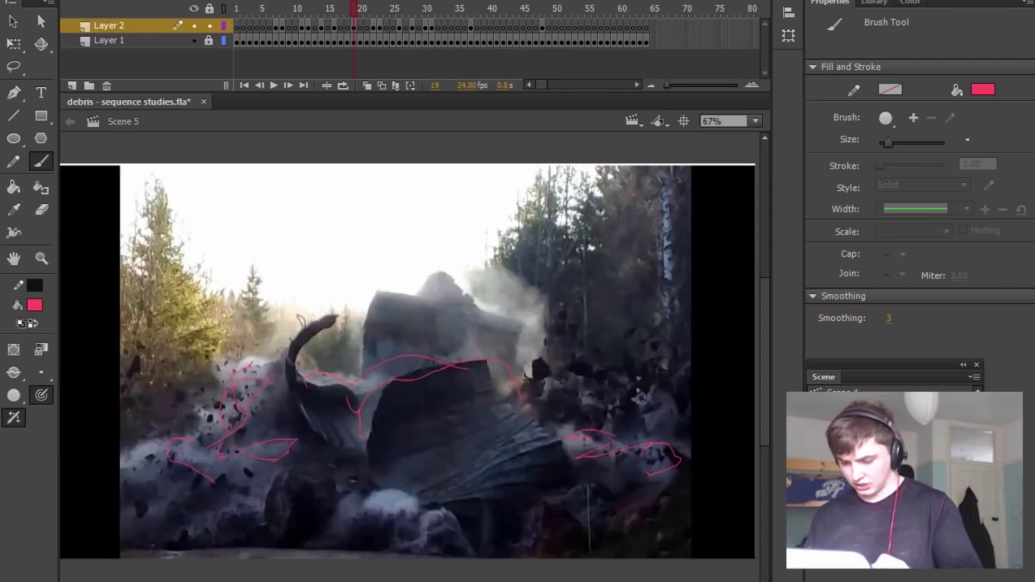
# Step: Step forward three frames from frame 19 in the Scene 5 forest debris study and brush a stroke over the large slab
pyautogui.press('.')
pyautogui.press('.')
pyautogui.press('.')
pyautogui.moveTo(388, 413); pyautogui.dragTo(463, 365)
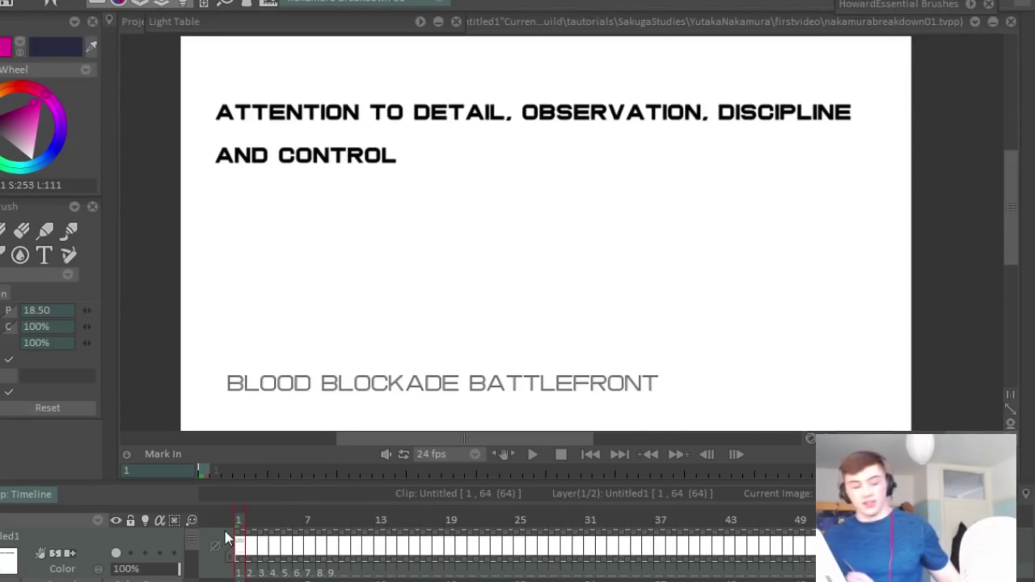
# Step: In TVPaint, play the Blood Blockade Battlefront lighter clip and return to its opening frames
pyautogui.press('Return')
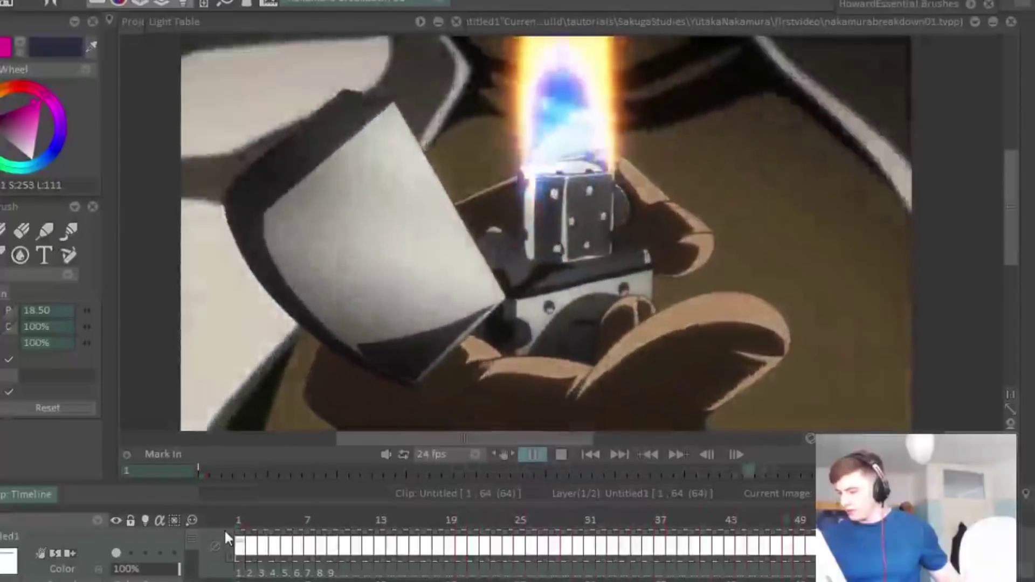
pyautogui.click(277, 520)
pyautogui.click(258, 520)
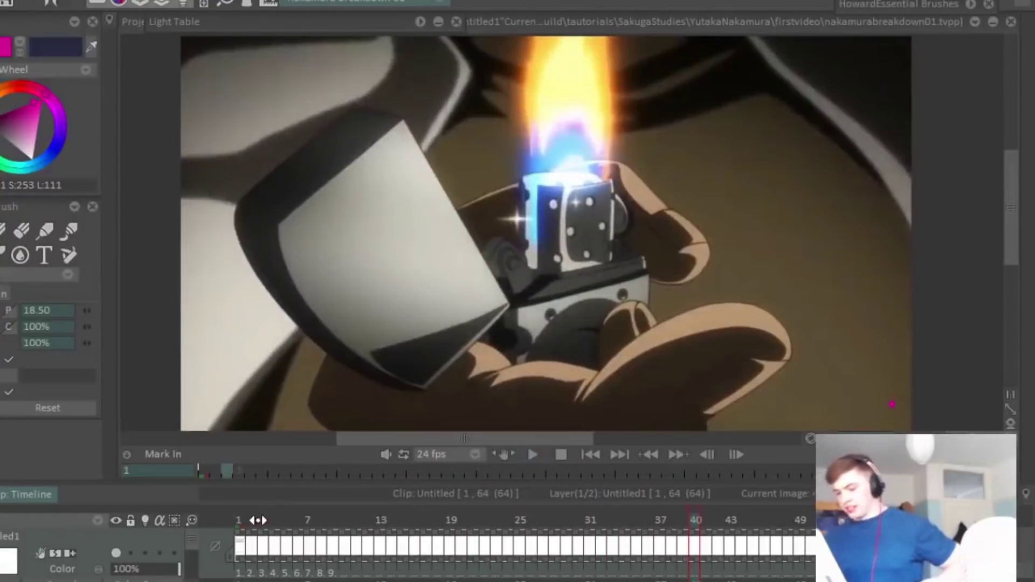
pyautogui.click(249, 520)
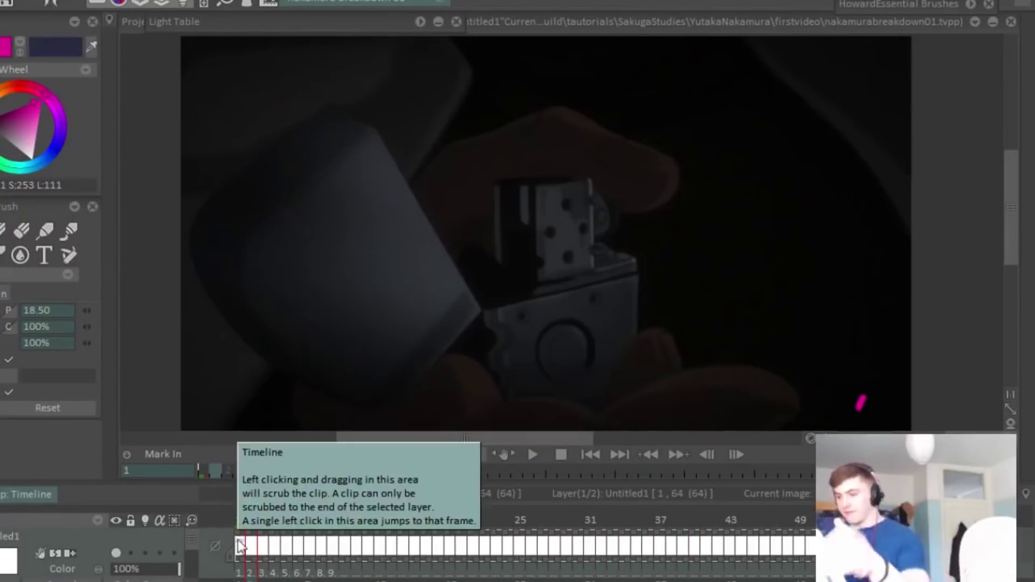
# Step: Step from the dark opening frames to frames 19 and 20 and examine the hatched cyan and yellow impact frames
pyautogui.press('Right')
pyautogui.press('Right')
pyautogui.press('Right')
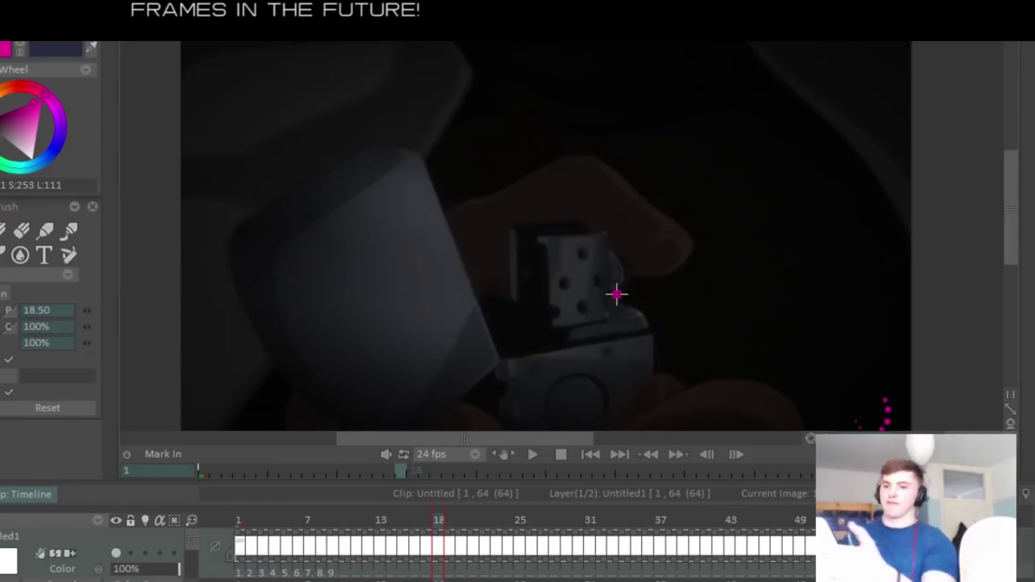
pyautogui.press('Right')
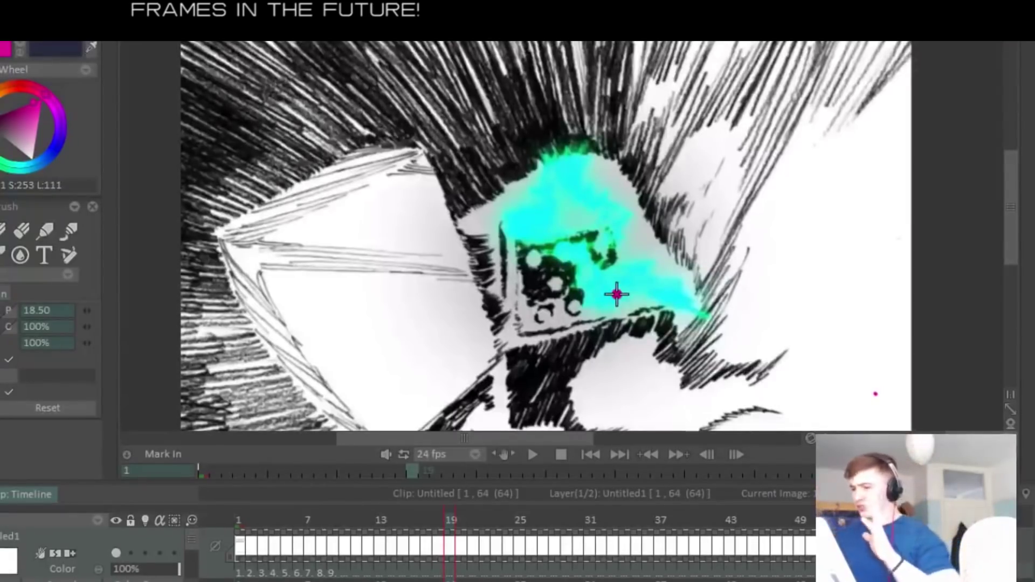
pyautogui.moveTo(547, 180)
pyautogui.mouseDown()
pyautogui.moveTo(533, 208)
pyautogui.moveTo(539, 172)
pyautogui.moveTo(585, 144)
pyautogui.moveTo(608, 184)
pyautogui.moveTo(620, 254)
pyautogui.moveTo(710, 313)
pyautogui.moveTo(644, 298)
pyautogui.moveTo(580, 309)
pyautogui.moveTo(564, 256)
pyautogui.moveTo(507, 224)
pyautogui.mouseUp()
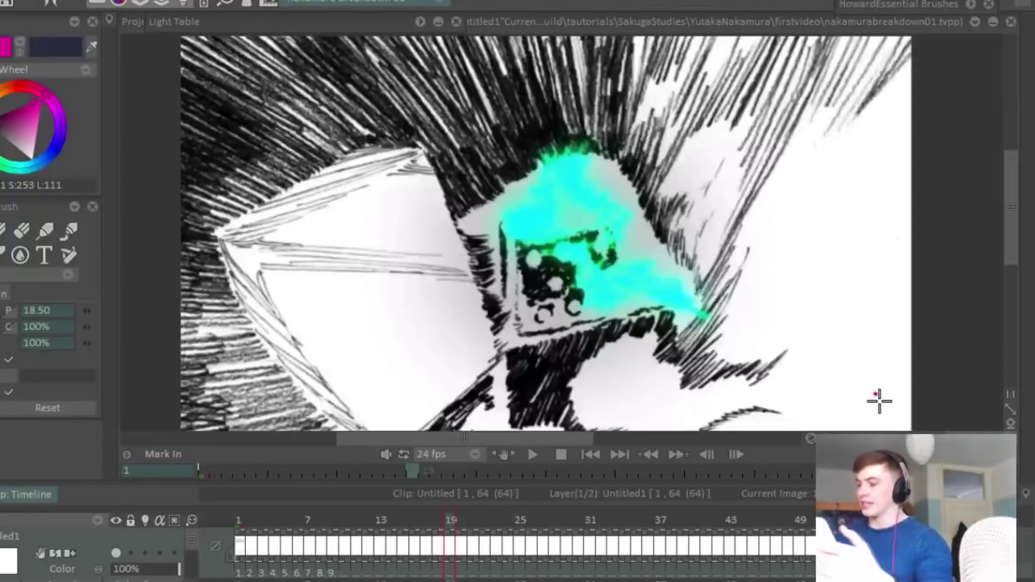
pyautogui.press('Right')
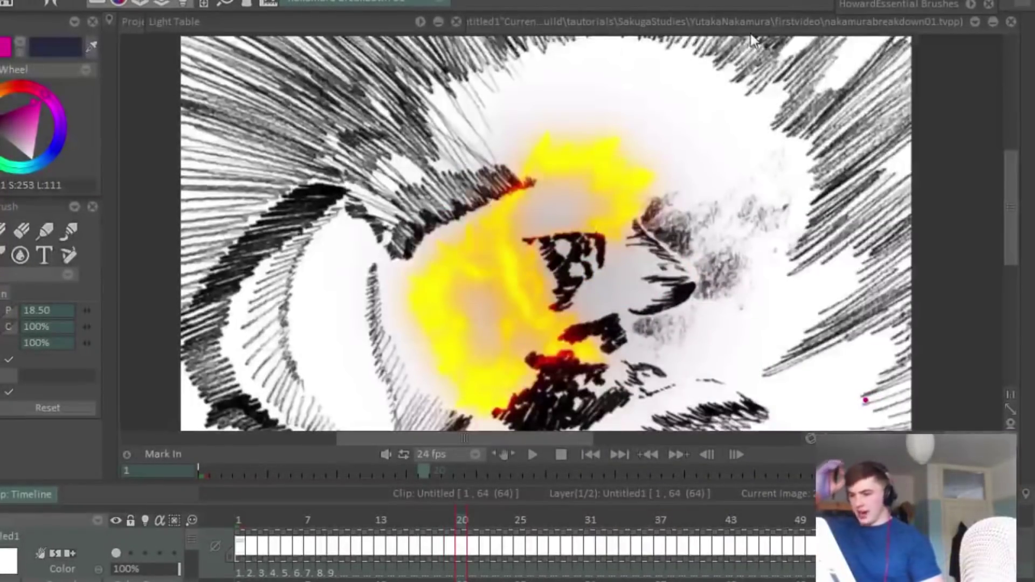
pyautogui.moveTo(521, 175)
pyautogui.mouseDown()
pyautogui.moveTo(558, 130)
pyautogui.moveTo(558, 141)
pyautogui.moveTo(618, 135)
pyautogui.moveTo(664, 178)
pyautogui.moveTo(647, 182)
pyautogui.moveTo(656, 201)
pyautogui.moveTo(623, 242)
pyautogui.moveTo(599, 215)
pyautogui.moveTo(606, 194)
pyautogui.moveTo(567, 169)
pyautogui.moveTo(539, 194)
pyautogui.moveTo(533, 185)
pyautogui.moveTo(512, 227)
pyautogui.moveTo(541, 245)
pyautogui.mouseUp()
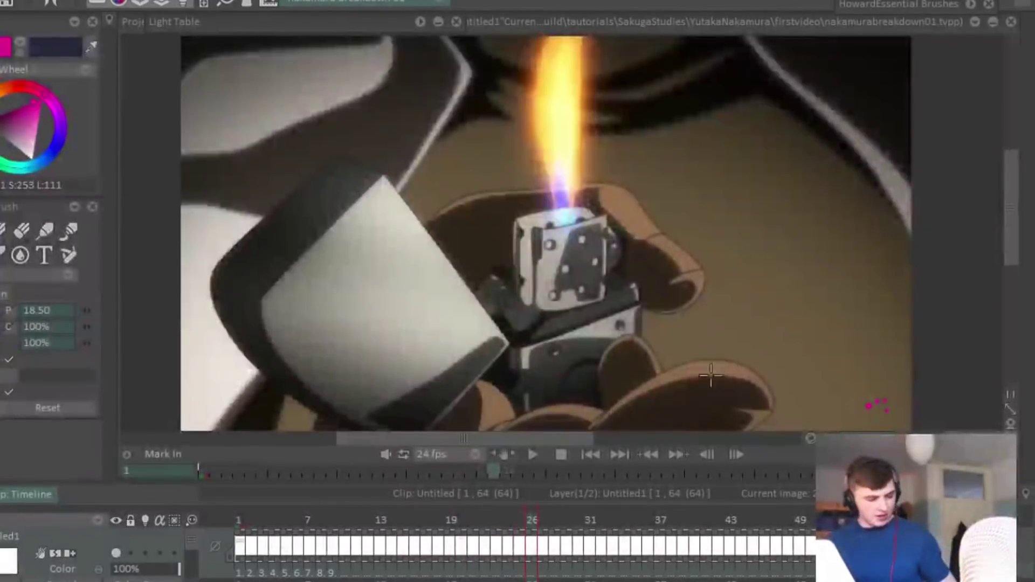
# Step: Step forward from frame 26 to examine how the lighter flame grows after ignition
pyautogui.press('Right')
pyautogui.press('Right')
pyautogui.press('Right')
pyautogui.press('Right')
pyautogui.press('Right')
pyautogui.press('Right')
pyautogui.press('Right')
pyautogui.press('Right')
pyautogui.press('Right')
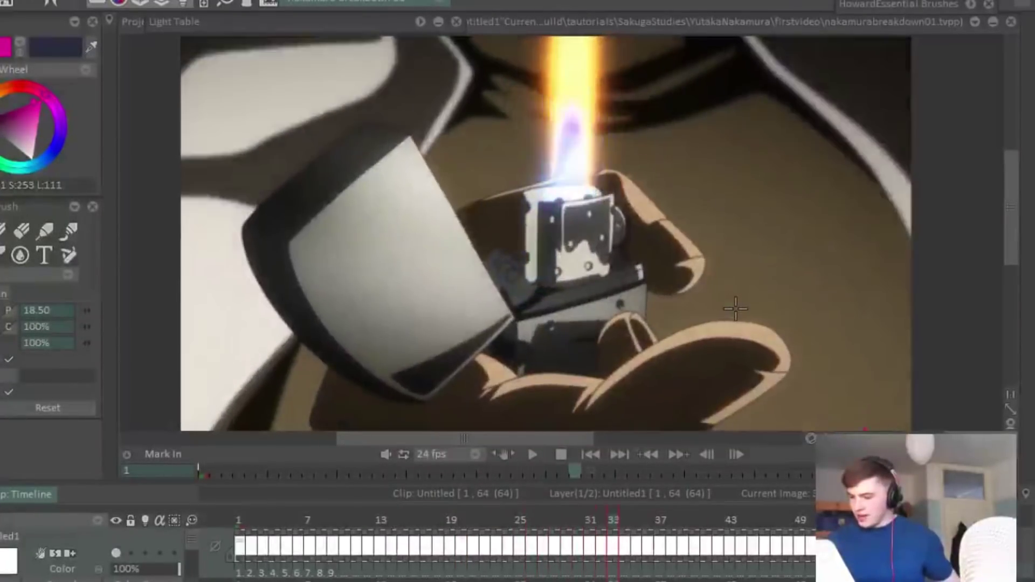
# Step: Mark the lower fingers of the hand with a brush stroke and undo it
pyautogui.moveTo(605, 522)
pyautogui.mouseDown()
pyautogui.moveTo(596, 522)
pyautogui.moveTo(729, 499)
pyautogui.moveTo(845, 499)
pyautogui.moveTo(596, 493)
pyautogui.moveTo(836, 509)
pyautogui.moveTo(601, 516)
pyautogui.mouseUp()
pyautogui.moveTo(585, 407)
pyautogui.mouseDown()
pyautogui.moveTo(704, 335)
pyautogui.moveTo(793, 352)
pyautogui.moveTo(702, 428)
pyautogui.mouseUp()
pyautogui.hotkey('ctrl', 'z')
# Step: Go back to frame 28 and step backwards to the black-and-white impact drawing on frame 22
pyautogui.moveTo(601, 521)
pyautogui.mouseDown()
pyautogui.moveTo(578, 520)
pyautogui.moveTo(808, 503)
pyautogui.moveTo(801, 500)
pyautogui.moveTo(665, 516)
pyautogui.moveTo(857, 517)
pyautogui.moveTo(553, 551)
pyautogui.mouseUp()
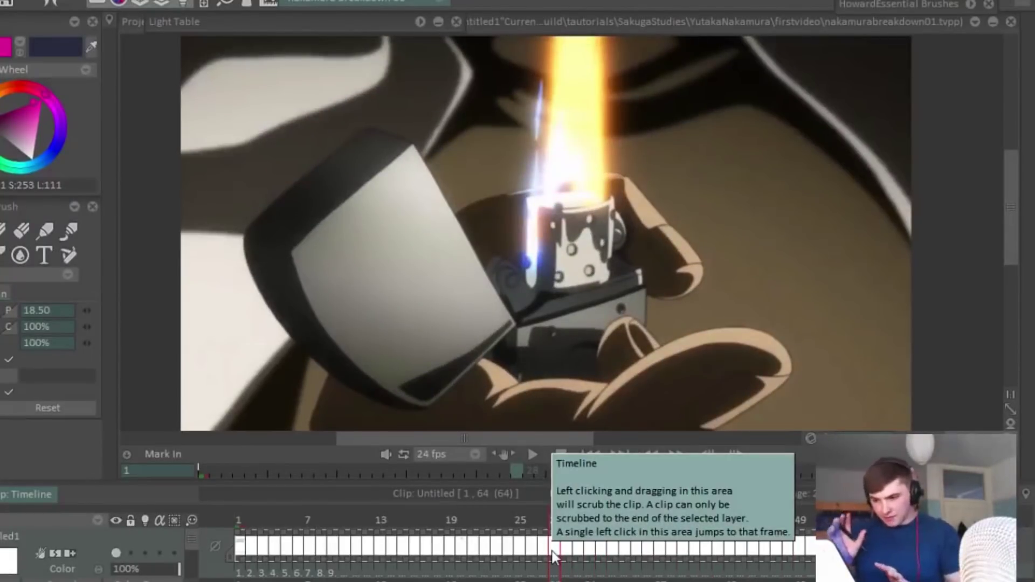
pyautogui.moveTo(530, 529); pyautogui.dragTo(554, 532)
pyautogui.press('Left')
pyautogui.press('Left')
pyautogui.press('Left')
pyautogui.press('Left')
pyautogui.press('Left')
pyautogui.press('Left')
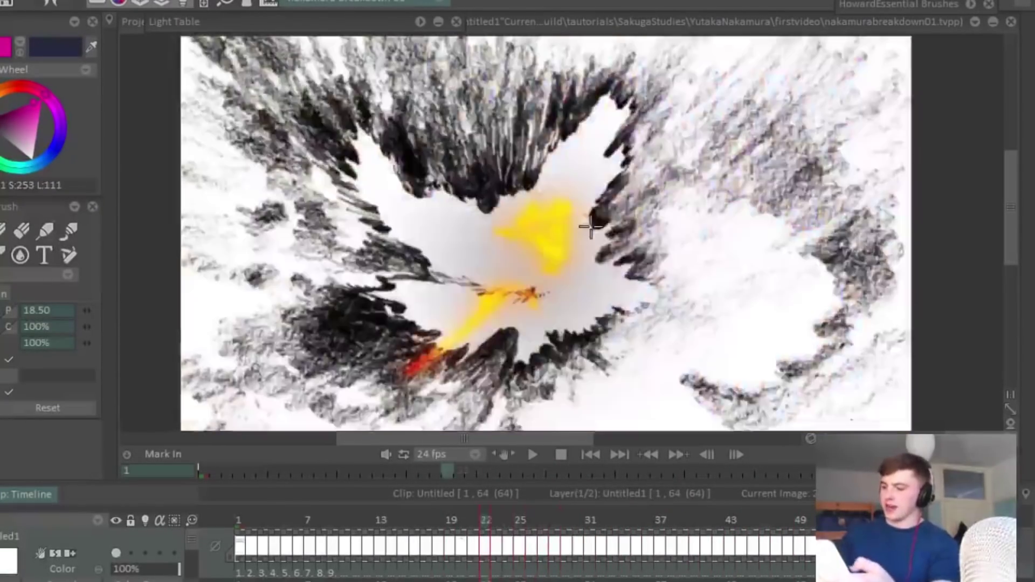
# Step: Step forward from the impact drawing to frame 30 and return to frame 29 to examine the flame's shape change
pyautogui.press('Right')
pyautogui.press('Right')
pyautogui.press('Right')
pyautogui.press('Right')
pyautogui.press('Right')
pyautogui.press('Right')
pyautogui.press('Right')
pyautogui.press('Right')
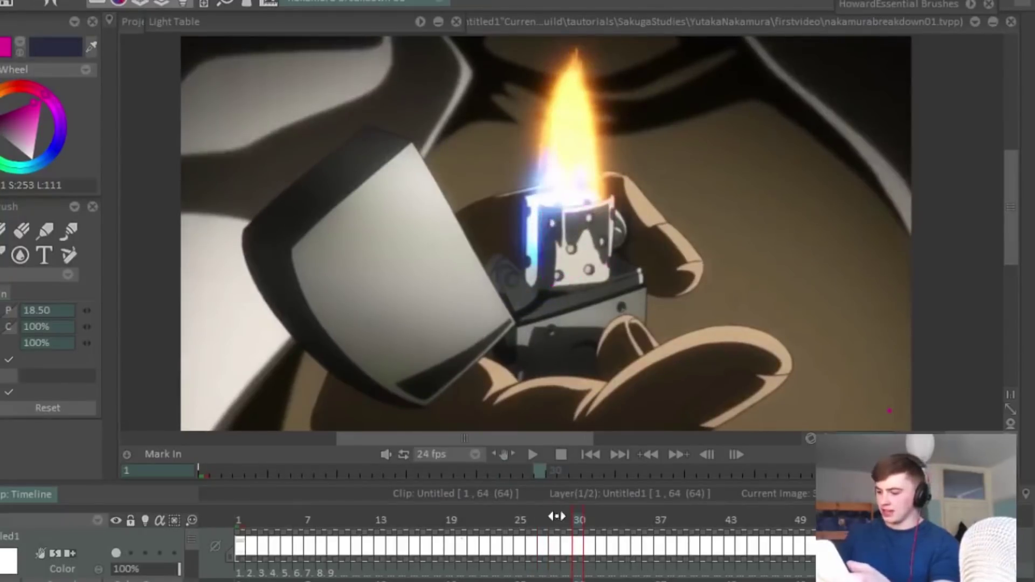
pyautogui.moveTo(572, 519); pyautogui.dragTo(566, 492)
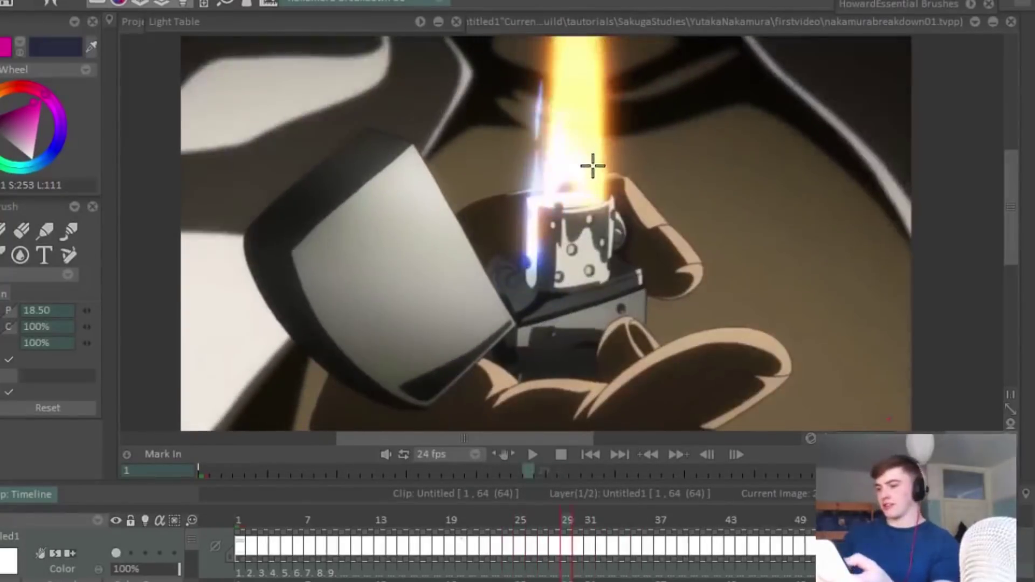
# Step: Step forward from frame 29 and back to frame 27, comparing the flame shapes between drawings
pyautogui.press('Right')
pyautogui.press('Right')
pyautogui.press('Right')
pyautogui.press('Right')
pyautogui.press('Right')
pyautogui.press('Right')
pyautogui.press('Right')
pyautogui.press('Right')
pyautogui.press('Left')
pyautogui.press('Left')
pyautogui.press('Left')
pyautogui.press('Left')
pyautogui.press('Left')
pyautogui.press('Left')
pyautogui.press('Left')
pyautogui.press('Left')
pyautogui.press('Left')
pyautogui.press('Left')
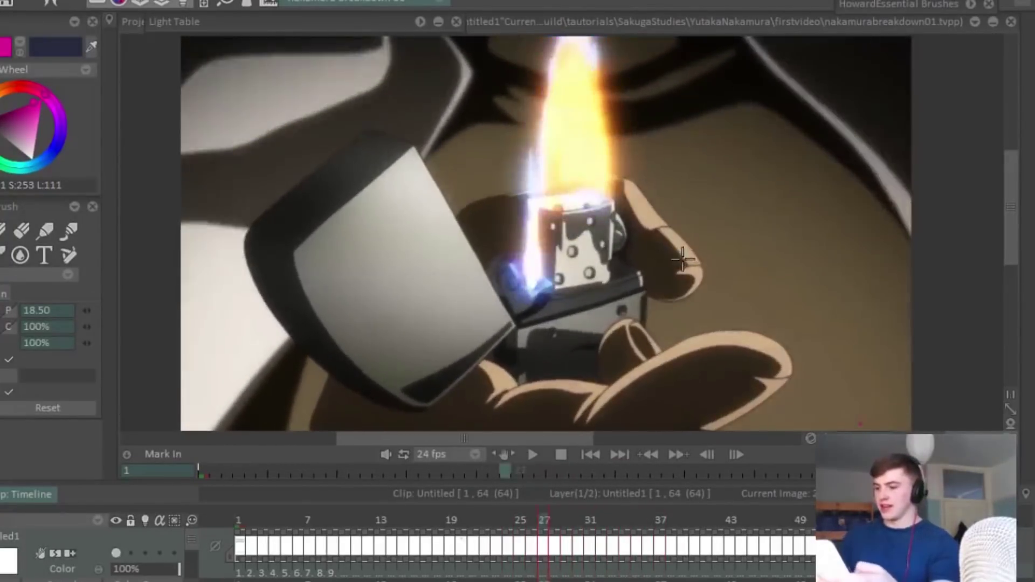
# Step: Step backwards from frame 27 through the first flame and sparks towards the impact frames
pyautogui.press('Left')
pyautogui.press('Left')
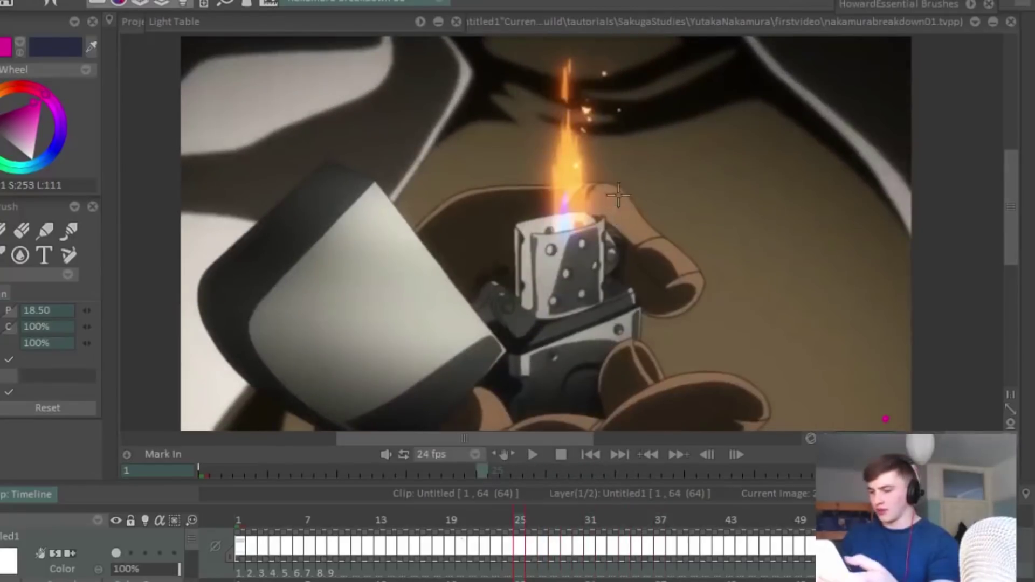
pyautogui.press('Left')
pyautogui.press('Left')
pyautogui.press('Left')
pyautogui.press('Left')
pyautogui.press('Left')
pyautogui.press('Left')
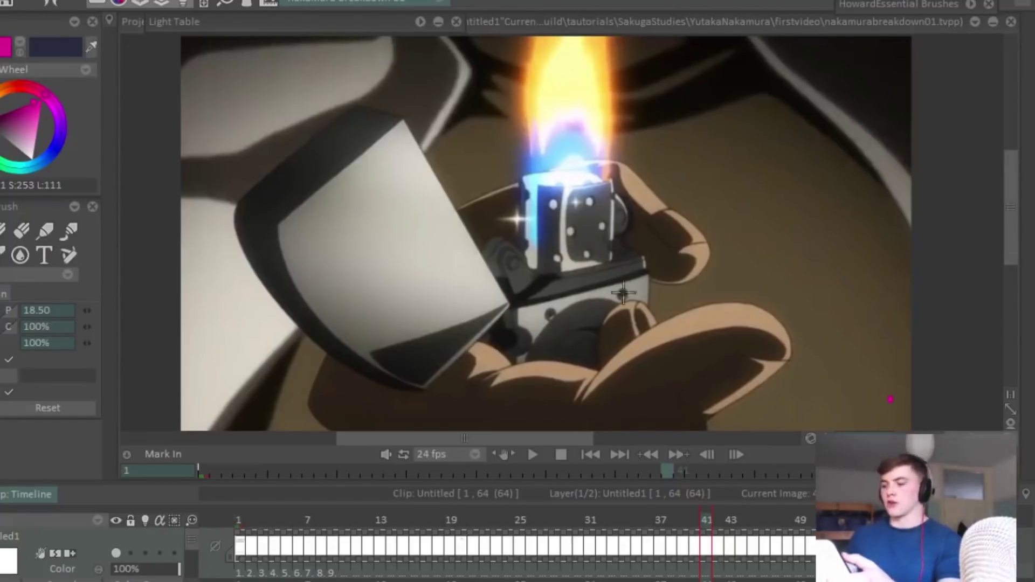
# Step: Trace the shadow edge along the bottom of the lighter lid on frame 41 and undo the strokes
pyautogui.moveTo(508, 304); pyautogui.dragTo(370, 357)
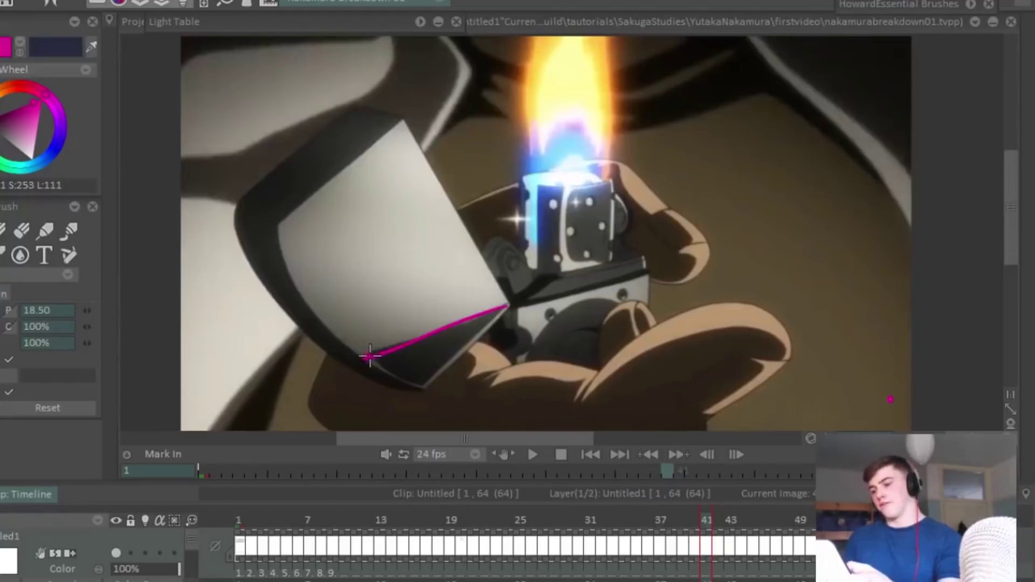
pyautogui.hotkey('ctrl', 'z')
pyautogui.moveTo(513, 305); pyautogui.dragTo(375, 348)
pyautogui.hotkey('ctrl', 'z')
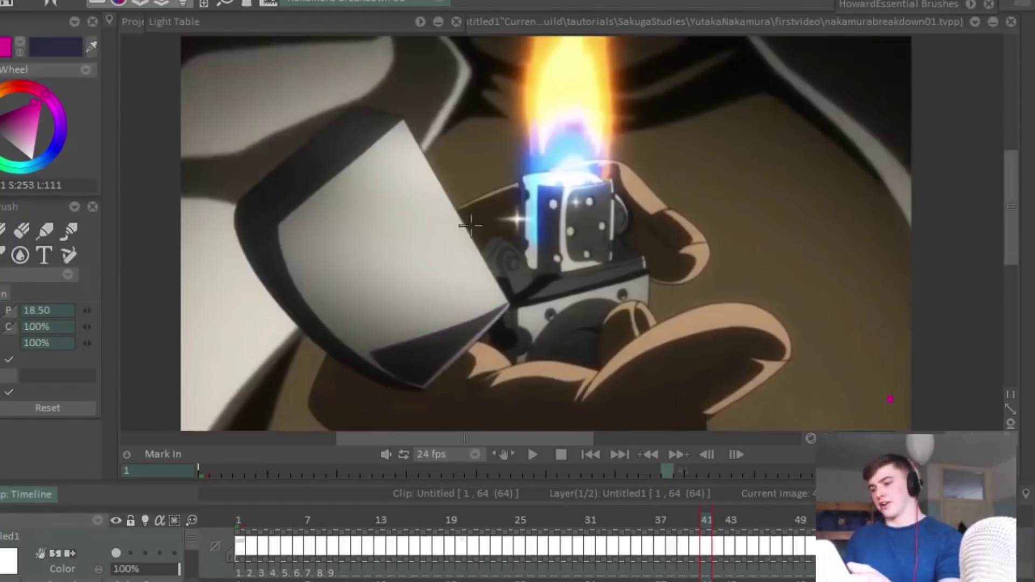
# Step: Go back to frame 38, mark the pale background shape behind the lid and undo the mark
pyautogui.press('Left')
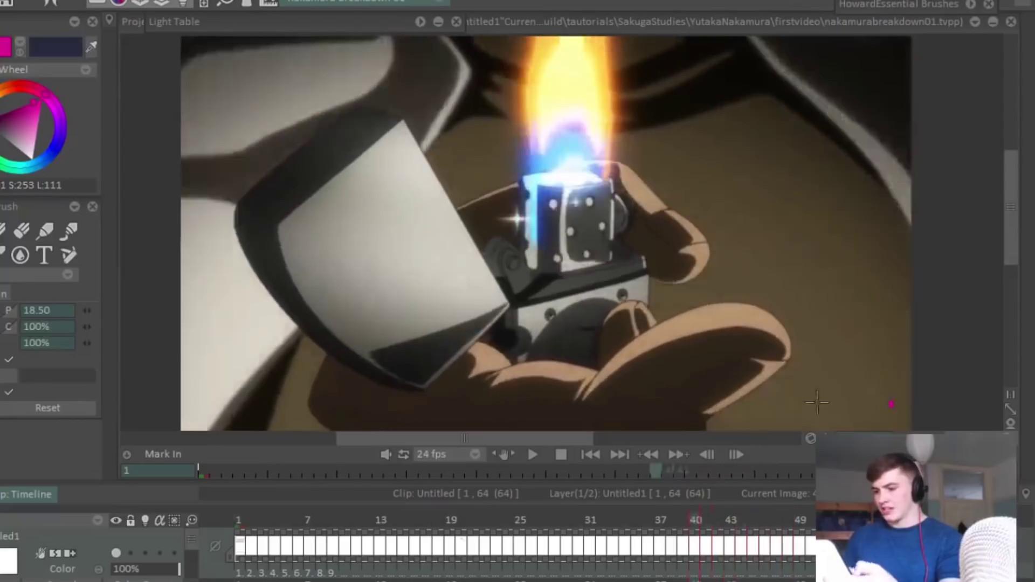
pyautogui.press('Left')
pyautogui.press('Left')
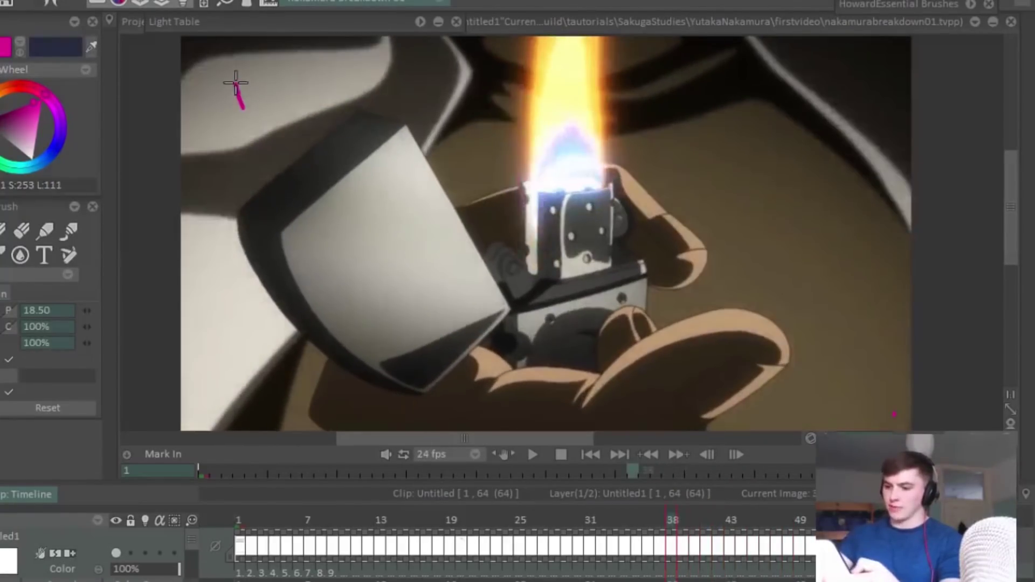
pyautogui.moveTo(195, 75)
pyautogui.mouseDown()
pyautogui.moveTo(349, 58)
pyautogui.moveTo(263, 136)
pyautogui.moveTo(183, 100)
pyautogui.mouseUp()
pyautogui.hotkey('ctrl', 'z')
# Step: Step forwards and backwards around frames 35 to 43 to examine the slow movement of the lighter and hand
pyautogui.press('Right')
pyautogui.press('Right')
pyautogui.press('Right')
pyautogui.press('Right')
pyautogui.press('Right')
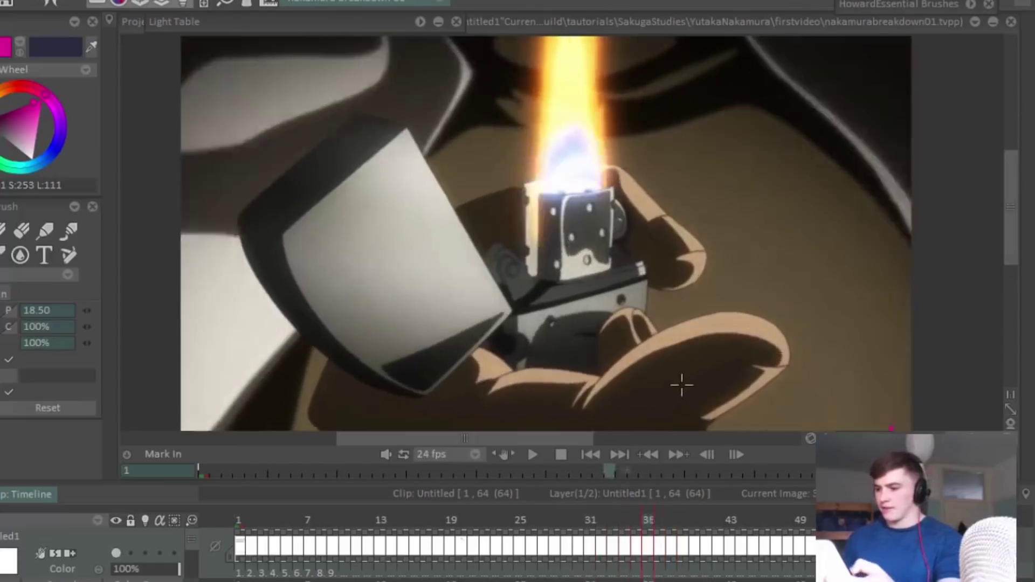
pyautogui.press('Left')
pyautogui.press('Left')
pyautogui.press('Left')
pyautogui.press('Left')
pyautogui.press('Left')
pyautogui.press('Left')
pyautogui.press('Left')
pyautogui.press('Left')
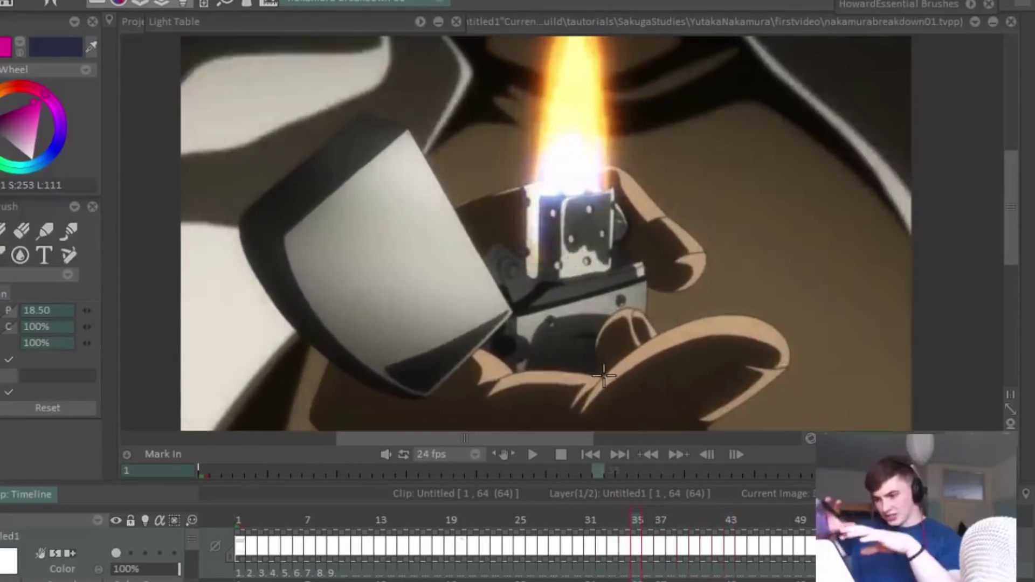
# Step: Go to frame 41, trace the background edge and the lighter-and-hand silhouette with the brush, and undo all the strokes
pyautogui.moveTo(632, 519); pyautogui.dragTo(705, 518)
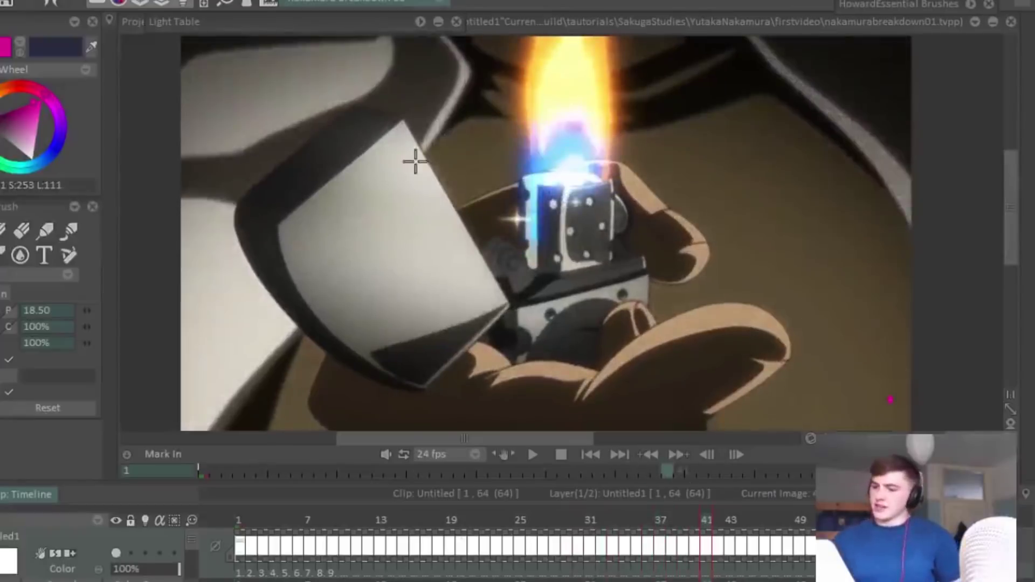
pyautogui.moveTo(426, 145)
pyautogui.mouseDown()
pyautogui.moveTo(467, 67)
pyautogui.moveTo(445, 38)
pyautogui.mouseUp()
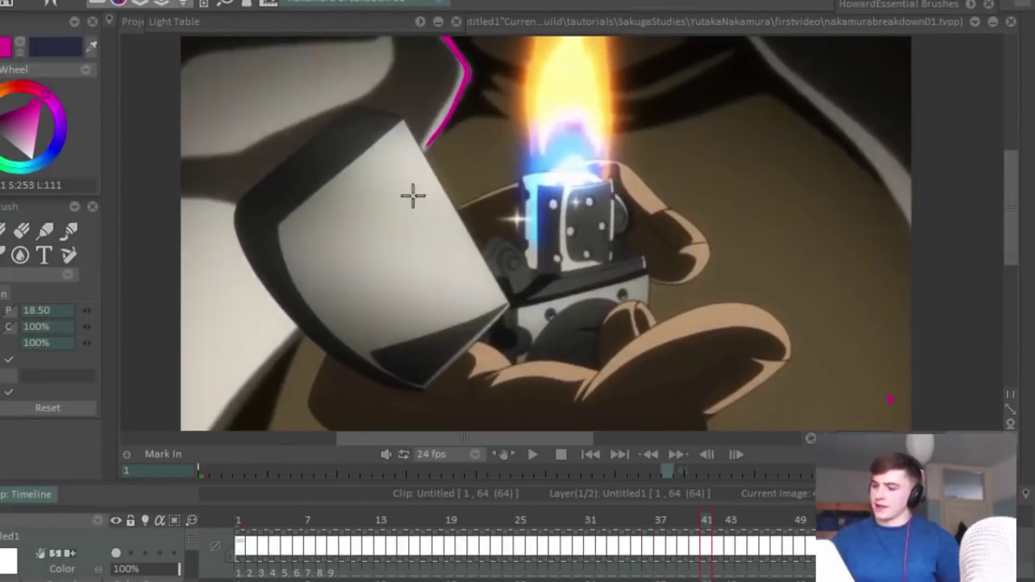
pyautogui.moveTo(289, 329)
pyautogui.mouseDown()
pyautogui.moveTo(209, 430)
pyautogui.moveTo(441, 168)
pyautogui.moveTo(563, 177)
pyautogui.moveTo(686, 346)
pyautogui.moveTo(664, 371)
pyautogui.mouseUp()
pyautogui.moveTo(666, 302); pyautogui.dragTo(695, 430)
pyautogui.hotkey('ctrl', 'z')
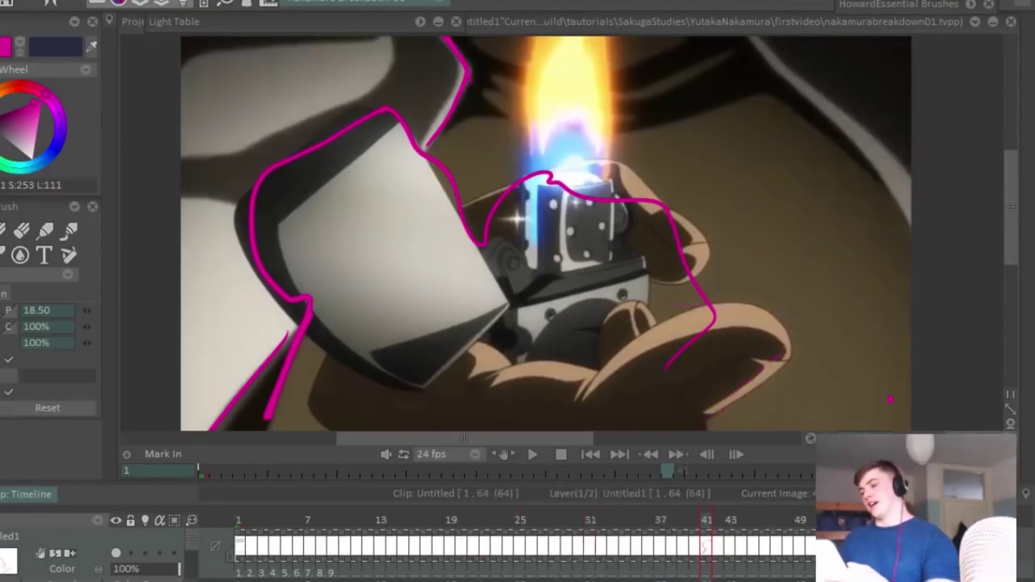
pyautogui.hotkey('ctrl', 'z')
pyautogui.hotkey('ctrl', 'z')
pyautogui.hotkey('ctrl', 'z')
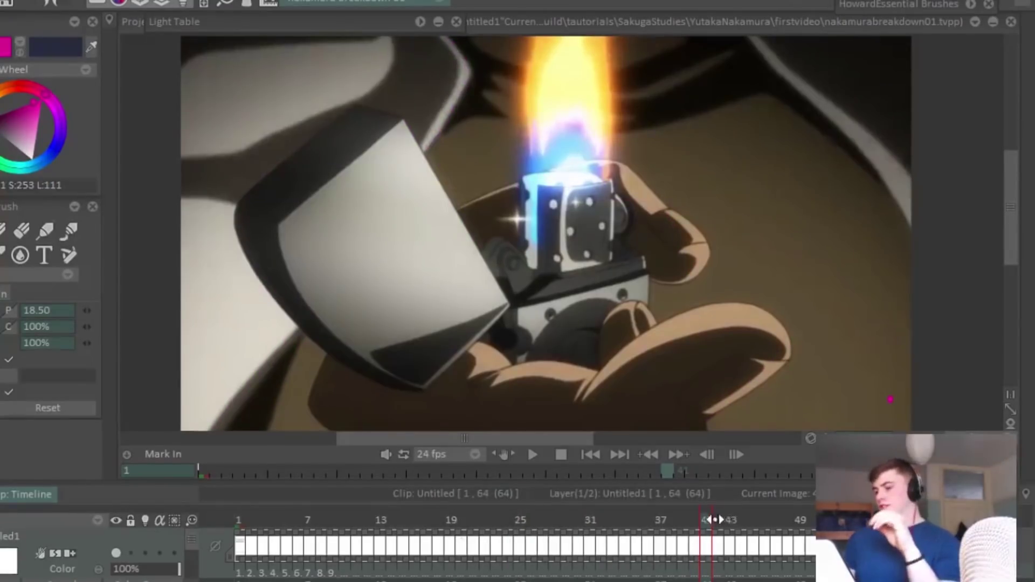
# Step: Scrub beyond frame 41, return to about frame 34 and step forward again to examine the flame and lid movement
pyautogui.moveTo(712, 520); pyautogui.dragTo(808, 509)
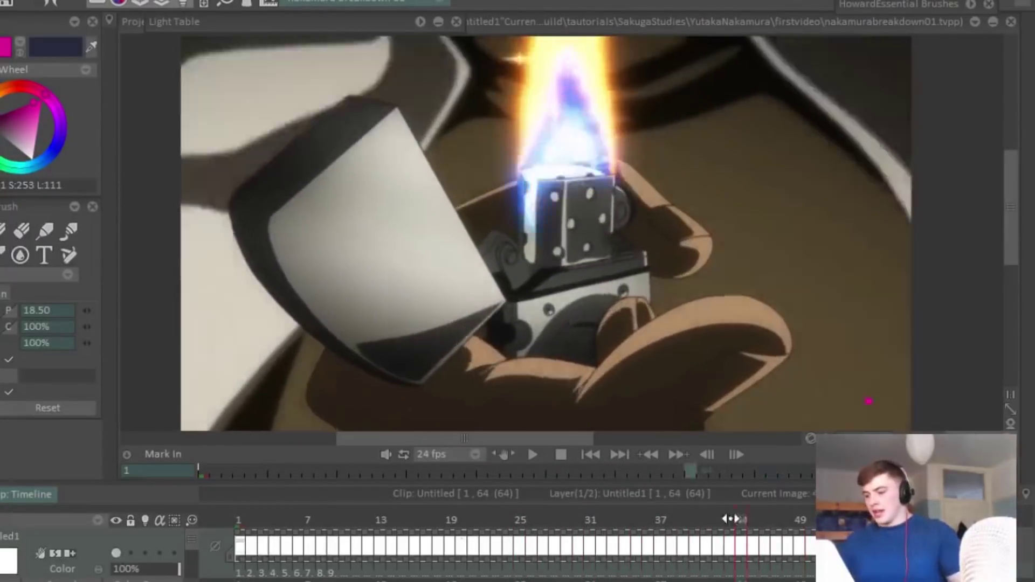
pyautogui.moveTo(734, 518)
pyautogui.mouseDown()
pyautogui.moveTo(496, 516)
pyautogui.moveTo(515, 528)
pyautogui.moveTo(792, 474)
pyautogui.moveTo(776, 474)
pyautogui.moveTo(659, 494)
pyautogui.moveTo(862, 485)
pyautogui.moveTo(587, 472)
pyautogui.mouseUp()
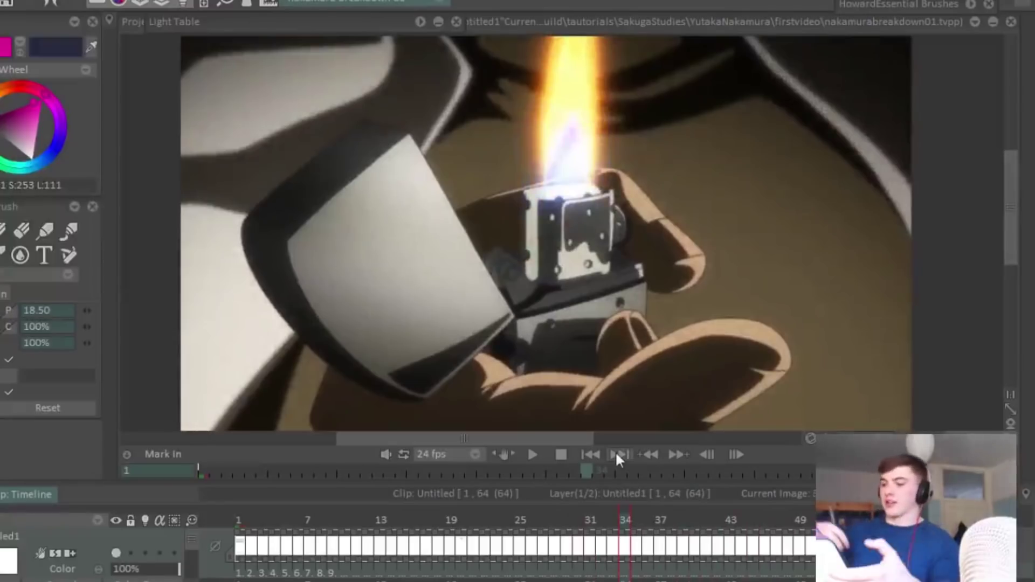
pyautogui.press('Right')
pyautogui.press('Right')
pyautogui.press('Right')
pyautogui.press('Right')
pyautogui.press('Right')
pyautogui.press('Right')
pyautogui.press('Right')
pyautogui.press('Right')
pyautogui.press('Right')
pyautogui.press('Right')
pyautogui.press('Right')
pyautogui.press('Right')
pyautogui.press('Right')
pyautogui.press('Right')
pyautogui.press('Right')
pyautogui.press('Right')
pyautogui.press('Right')
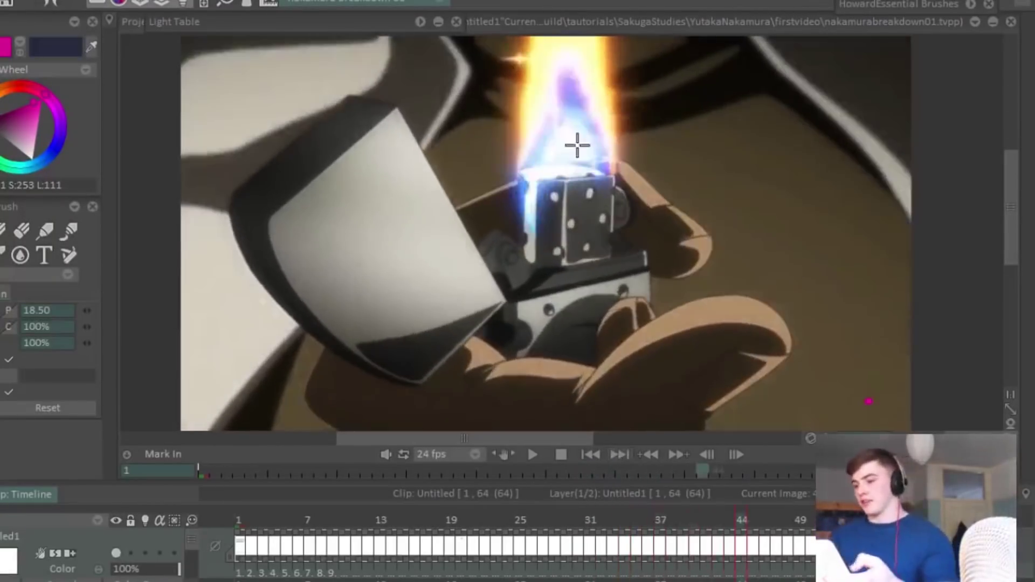
# Step: Step backwards from frame 44 to review the blue core of the flame drawing by drawing
pyautogui.press('Left')
pyautogui.press('Left')
pyautogui.press('Left')
pyautogui.press('Left')
pyautogui.press('Left')
pyautogui.press('Left')
pyautogui.press('Left')
pyautogui.press('Left')
pyautogui.press('Left')
pyautogui.press('Left')
pyautogui.press('Left')
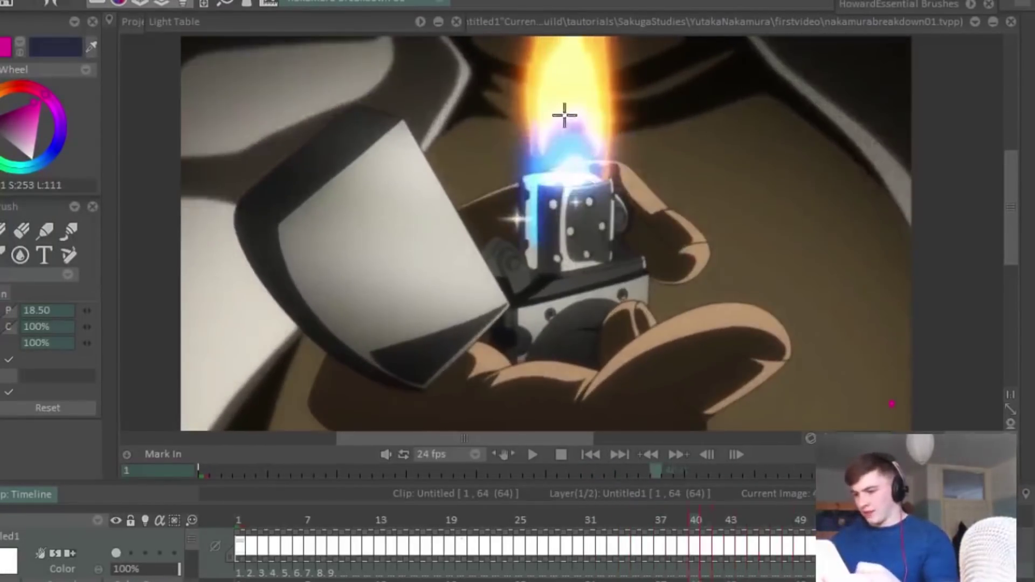
# Step: Step forward from frame 40 to about frame 50 and back a few frames, examining the flame's changing core
pyautogui.press('Right')
pyautogui.press('Right')
pyautogui.press('Right')
pyautogui.press('Right')
pyautogui.press('Right')
pyautogui.press('Right')
pyautogui.press('Right')
pyautogui.press('Right')
pyautogui.press('Right')
pyautogui.press('Right')
pyautogui.press('Right')
pyautogui.press('Right')
pyautogui.press('Left')
pyautogui.press('Left')
pyautogui.press('Left')
pyautogui.press('Left')
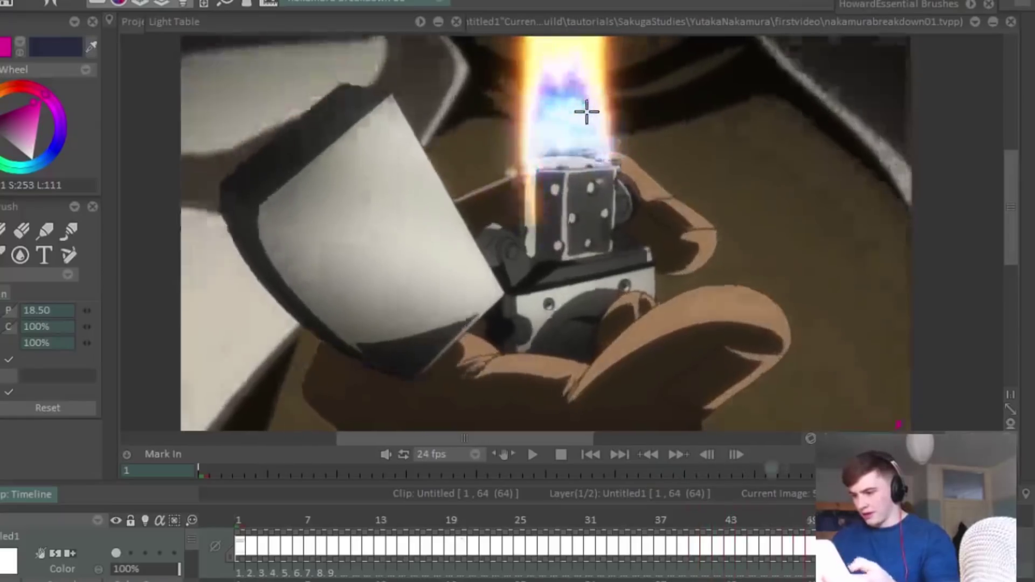
# Step: Advance one more frame and play back the lighter shot to review the flame in motion
pyautogui.press('Right')
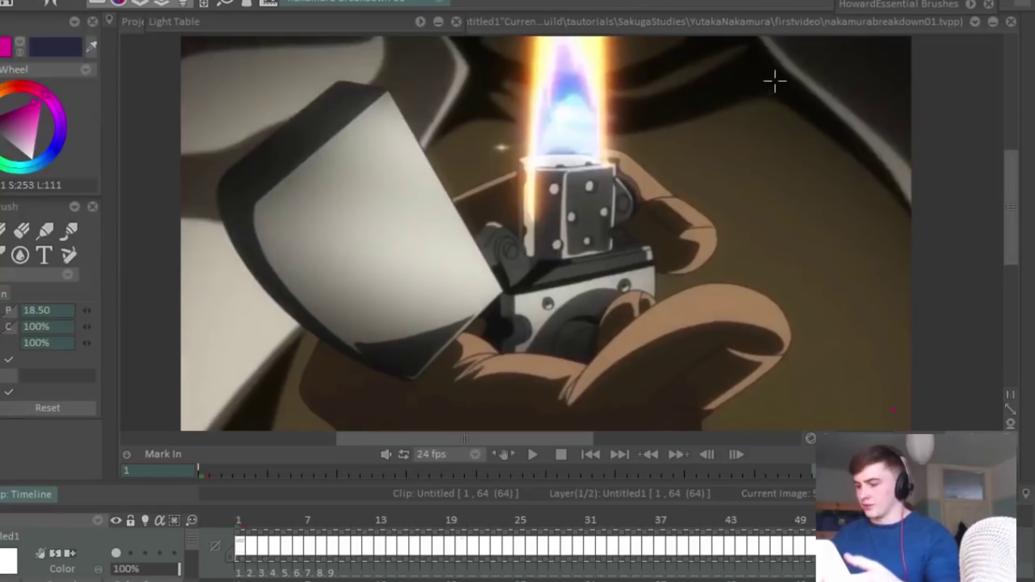
pyautogui.press('space')
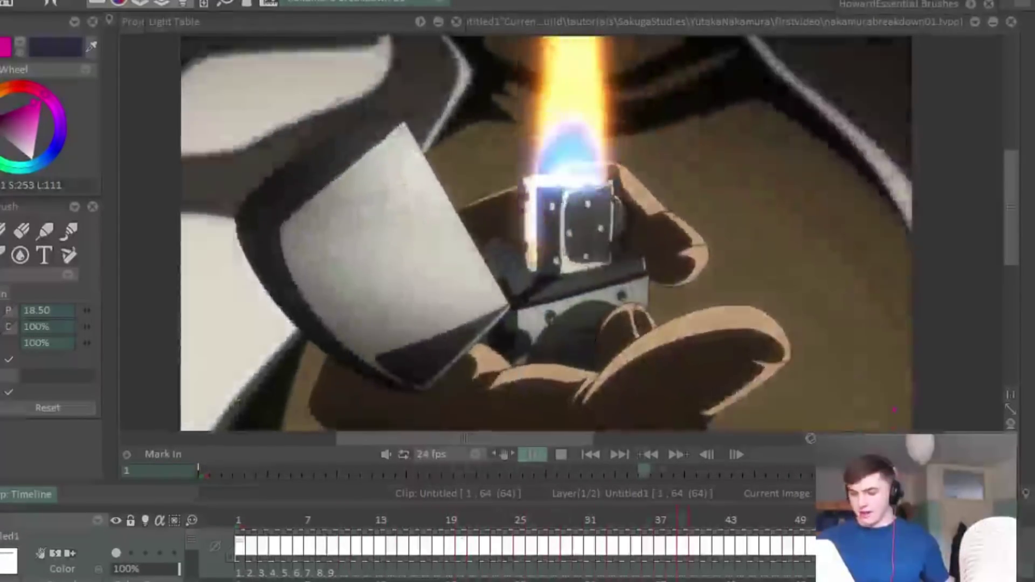
pyautogui.press('Escape')
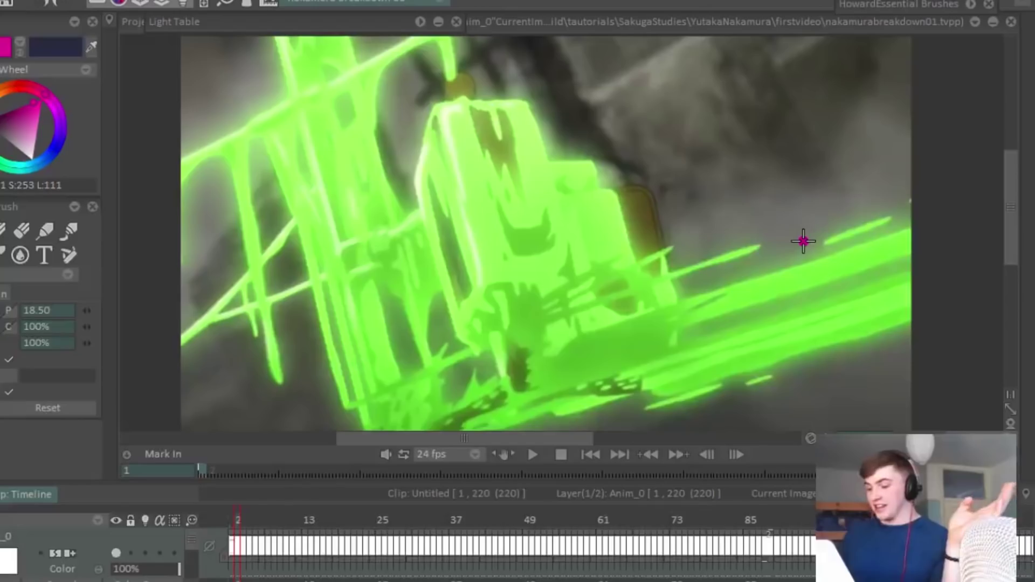
# Step: Step forward from frame 2 of the green-liquid shot and back to frame 4, examining the first streaks across the machine
pyautogui.press('Right')
pyautogui.press('Right')
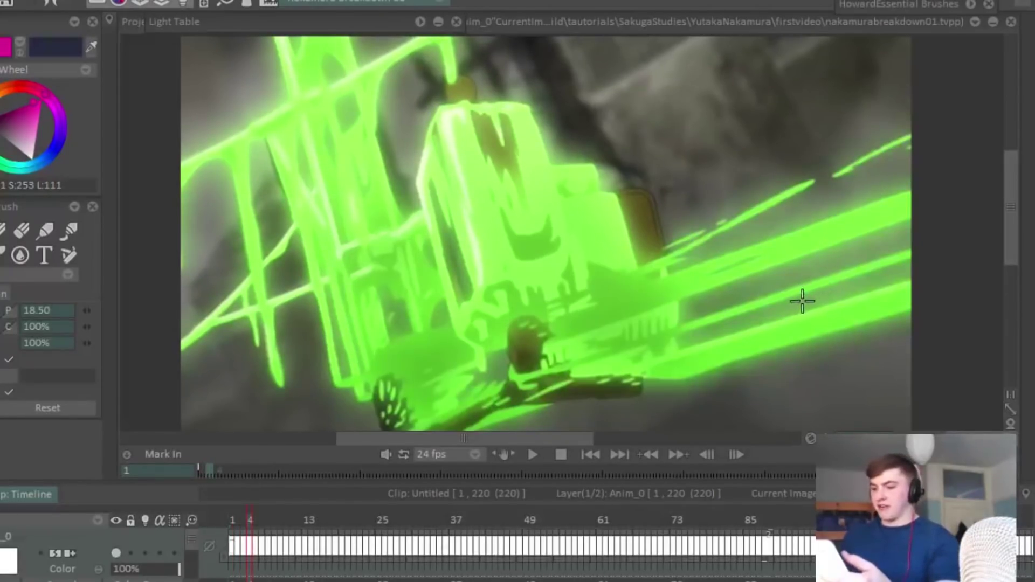
pyautogui.press('Right')
pyautogui.press('Right')
pyautogui.press('Left')
pyautogui.press('Left')
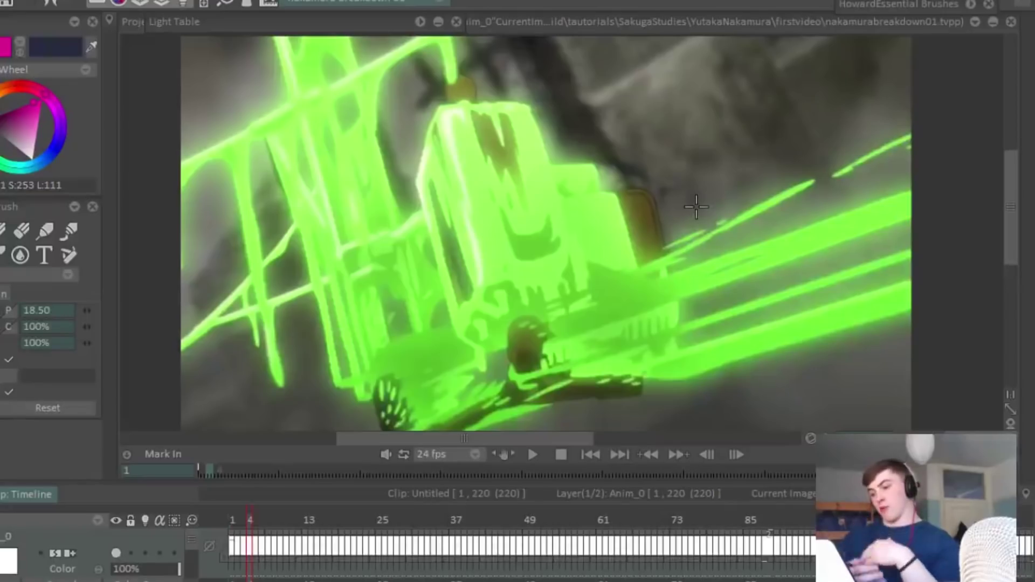
# Step: Step forward from frame 4 to about frame 7, examining how the green streaks thicken over the machine
pyautogui.press('Right')
pyautogui.press('Right')
pyautogui.press('Right')
pyautogui.press('Right')
pyautogui.press('Right')
pyautogui.press('Right')
pyautogui.press('Right')
pyautogui.press('Right')
pyautogui.press('Right')
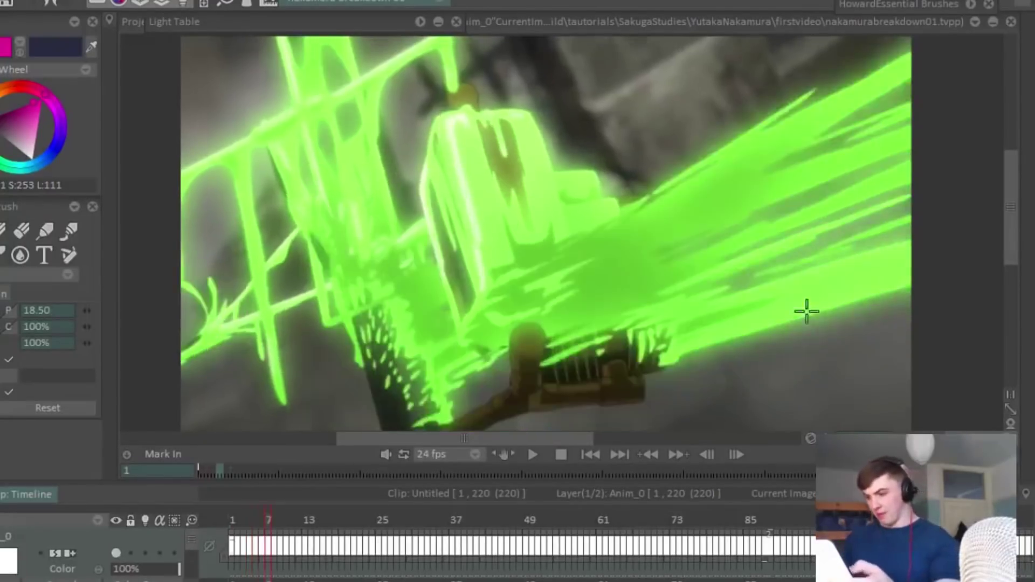
# Step: Go to frame 10, brush a diagonal line along the wide green streak and undo the stroke
pyautogui.press('Right')
pyautogui.press('Right')
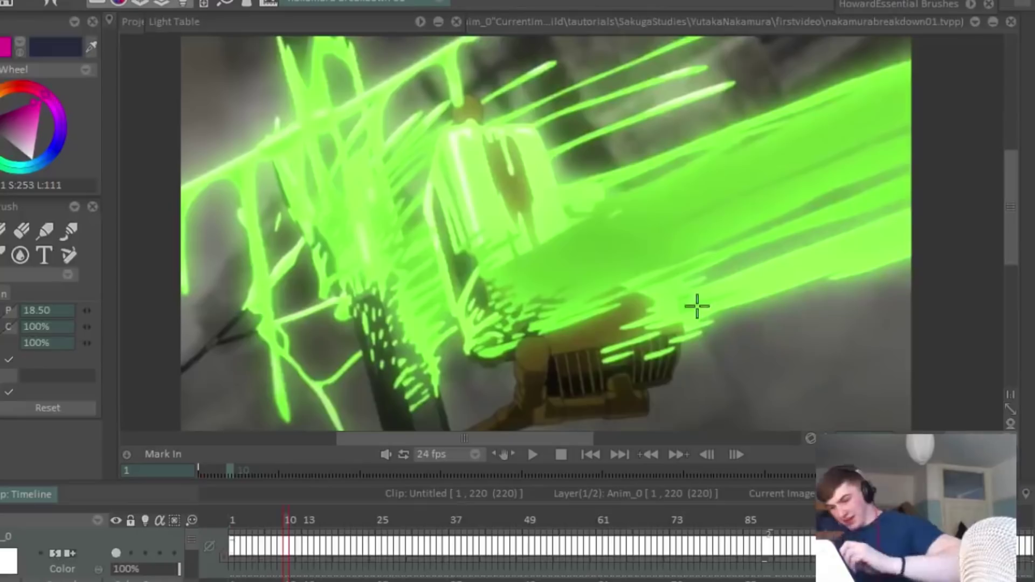
pyautogui.moveTo(515, 284)
pyautogui.mouseDown()
pyautogui.moveTo(862, 125)
pyautogui.moveTo(814, 135)
pyautogui.mouseUp()
pyautogui.hotkey('ctrl', 'z')
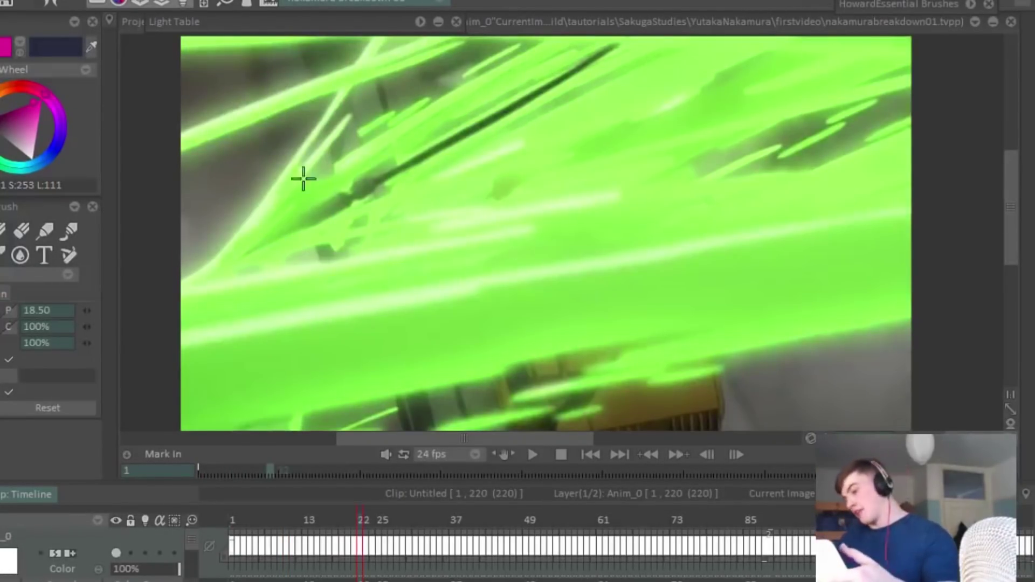
# Step: Go to frame 23, brush a diagonal line along the green streaks crossing the picture and undo it
pyautogui.press('Right')
pyautogui.press('Right')
pyautogui.press('Right')
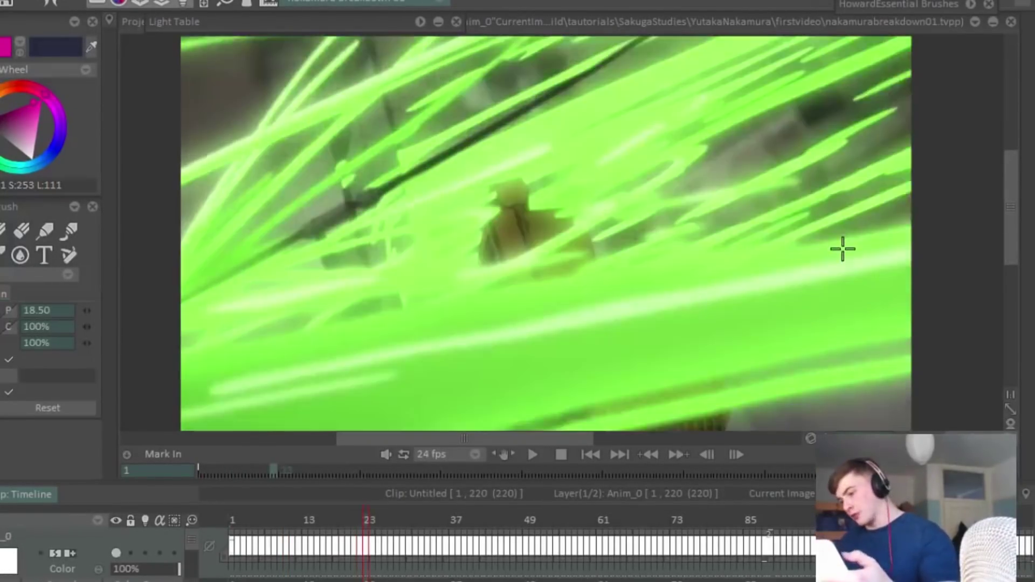
pyautogui.moveTo(264, 294)
pyautogui.mouseDown()
pyautogui.moveTo(394, 210)
pyautogui.moveTo(689, 78)
pyautogui.mouseUp()
pyautogui.hotkey('ctrl', 'z')
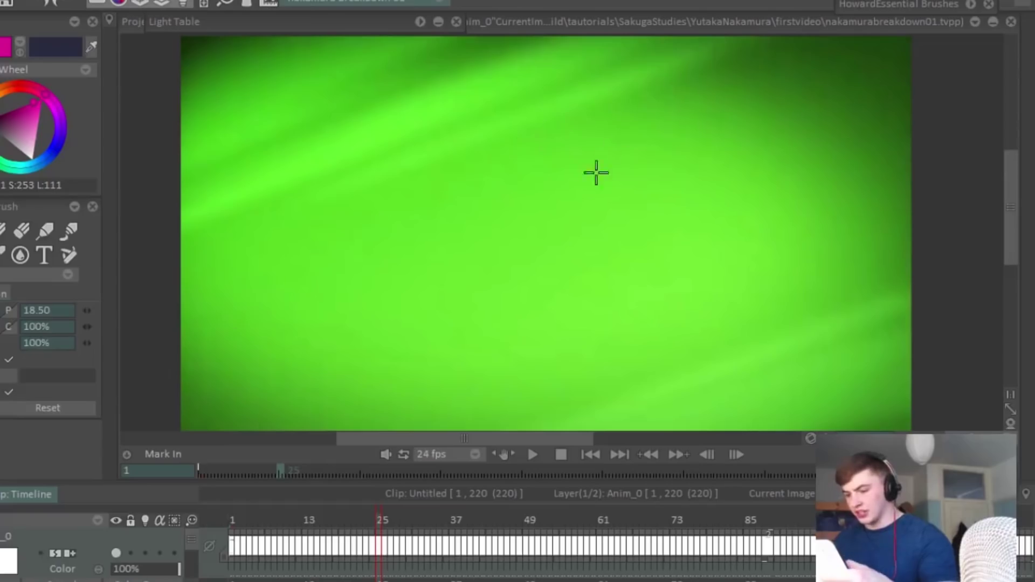
# Step: Go to frame 29, mark the diagonal direction of the upper green streak with the brush and undo the stroke
pyautogui.press('Right')
pyautogui.press('Right')
pyautogui.press('Right')
pyautogui.press('Right')
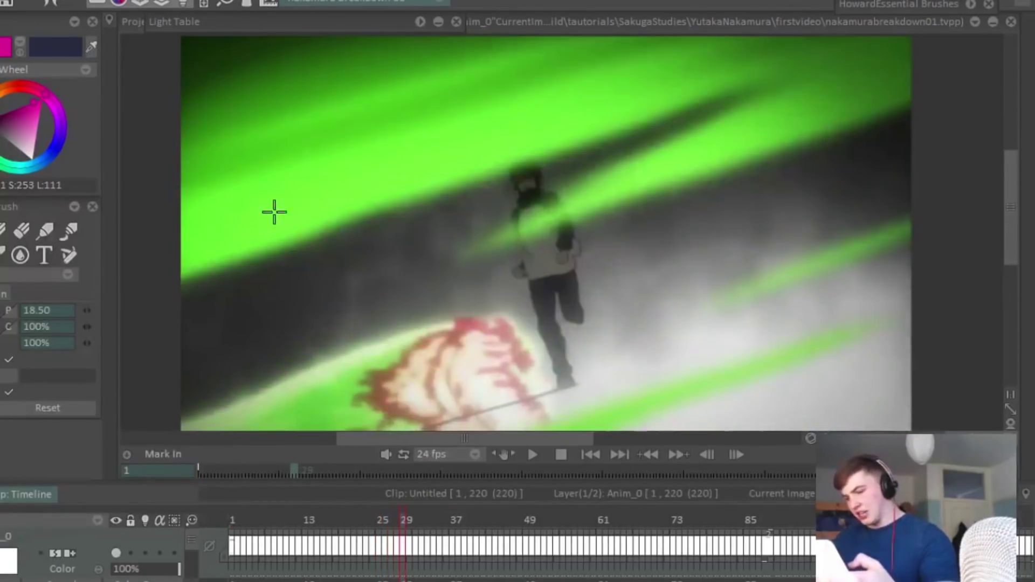
pyautogui.moveTo(274, 211)
pyautogui.mouseDown()
pyautogui.moveTo(658, 66)
pyautogui.moveTo(597, 98)
pyautogui.moveTo(620, 89)
pyautogui.mouseUp()
pyautogui.hotkey('ctrl', 'z')
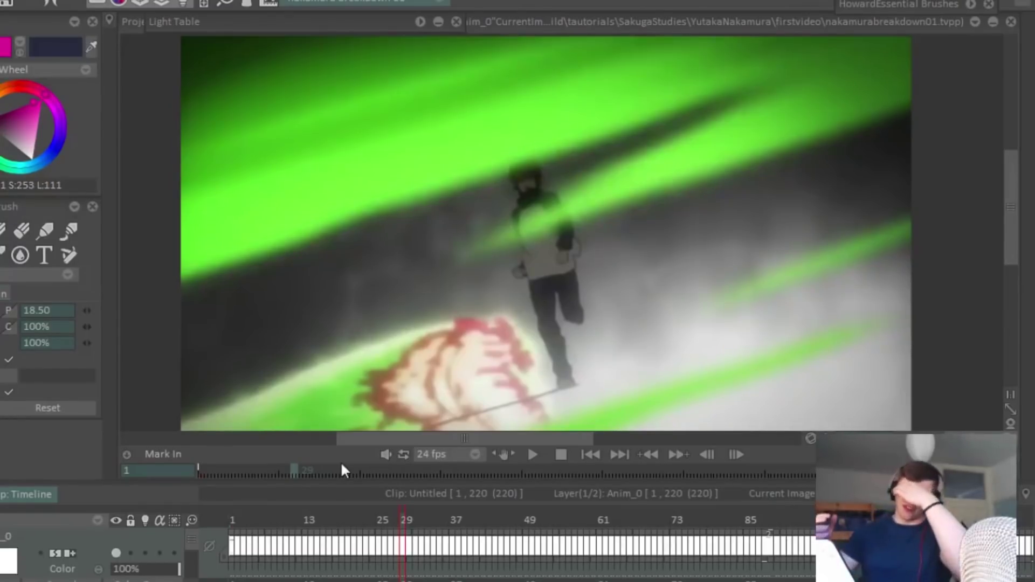
# Step: Step forward from frame 29 to frame 37, examining the glowing mass growing behind the running figure
pyautogui.press('Right')
pyautogui.press('Right')
pyautogui.press('Right')
pyautogui.press('Right')
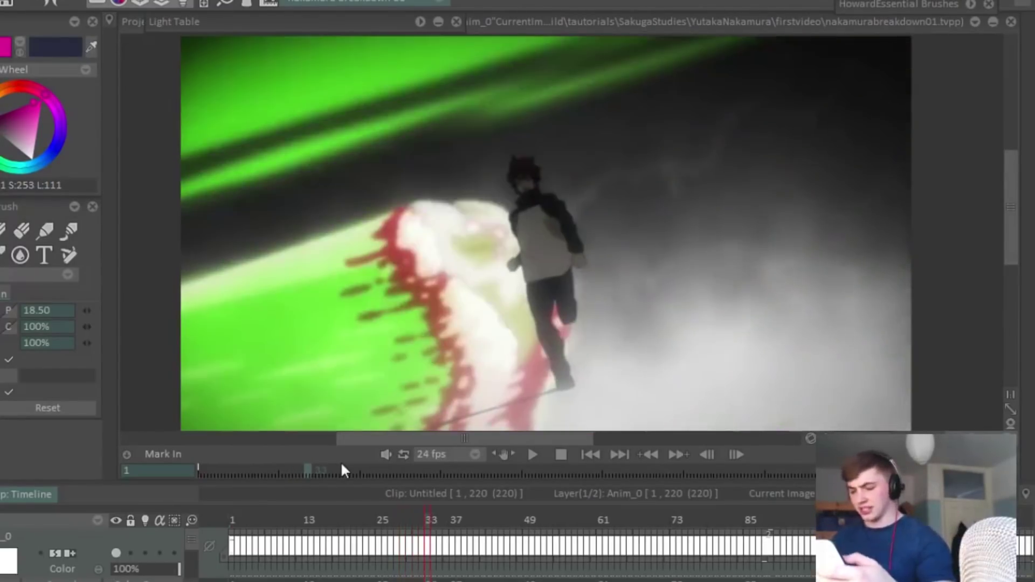
pyautogui.press('Right')
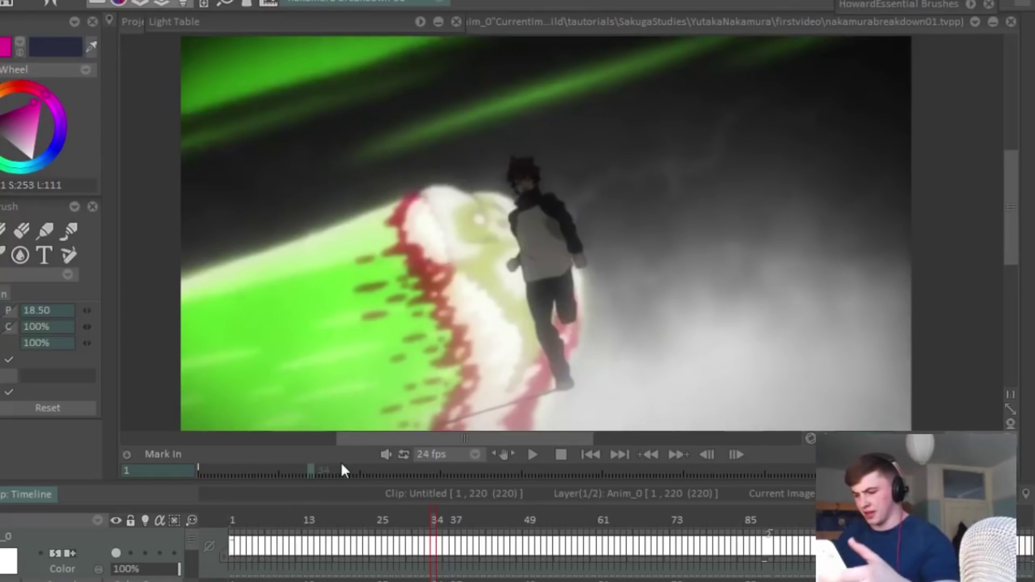
pyautogui.press('Right')
pyautogui.press('Right')
pyautogui.press('Right')
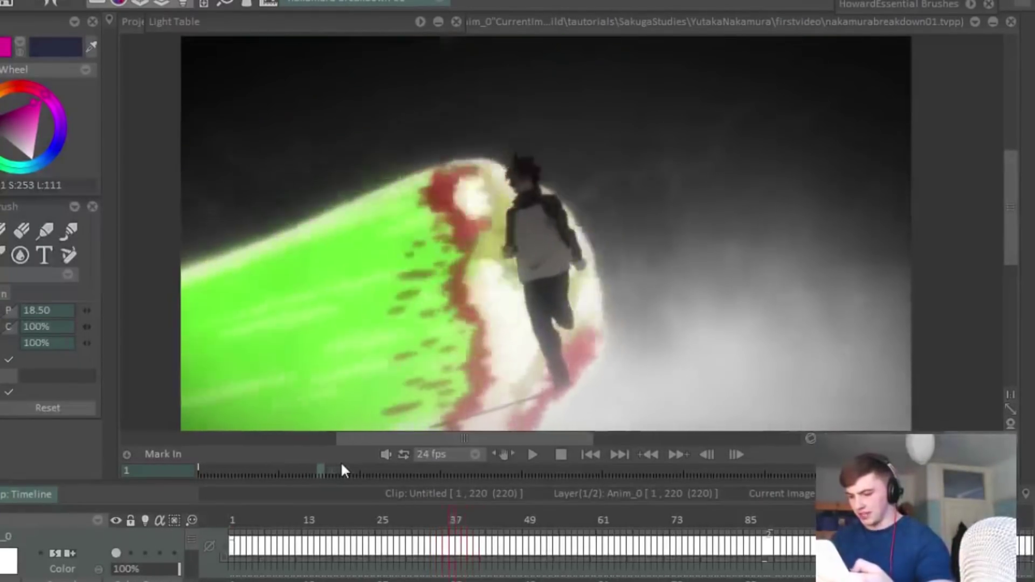
# Step: Step forward from frame 37 to frame 42 to study how the white and red shapes spread past the runner
pyautogui.press('Right')
pyautogui.press('Right')
pyautogui.press('Right')
pyautogui.press('Right')
pyautogui.press('Right')
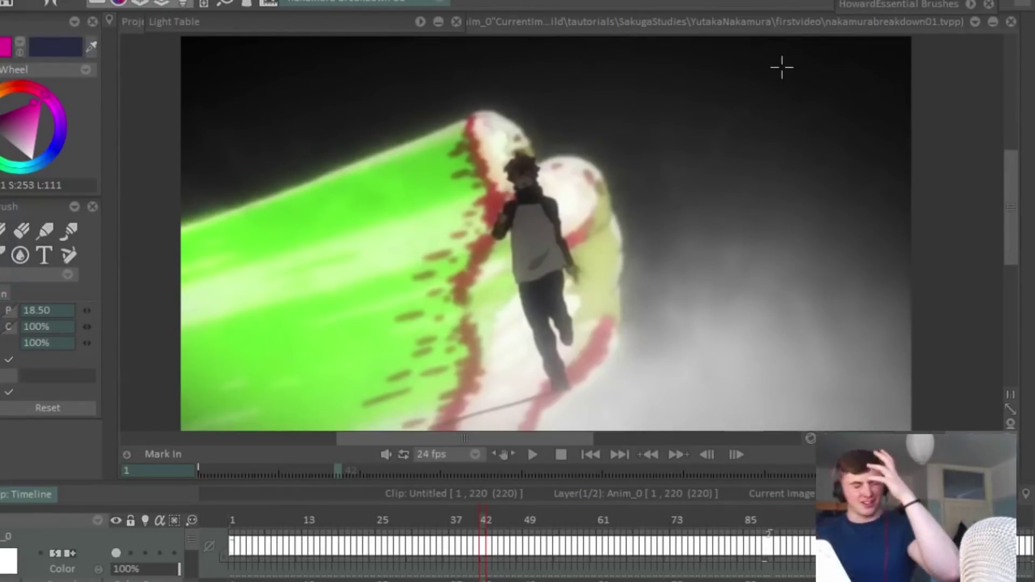
# Step: Step forward from frame 42 to frame 49, examining the rounded forms building up around the runner
pyautogui.press('Right')
pyautogui.press('Right')
pyautogui.press('Right')
pyautogui.press('Right')
pyautogui.press('Right')
pyautogui.press('Right')
pyautogui.press('Right')
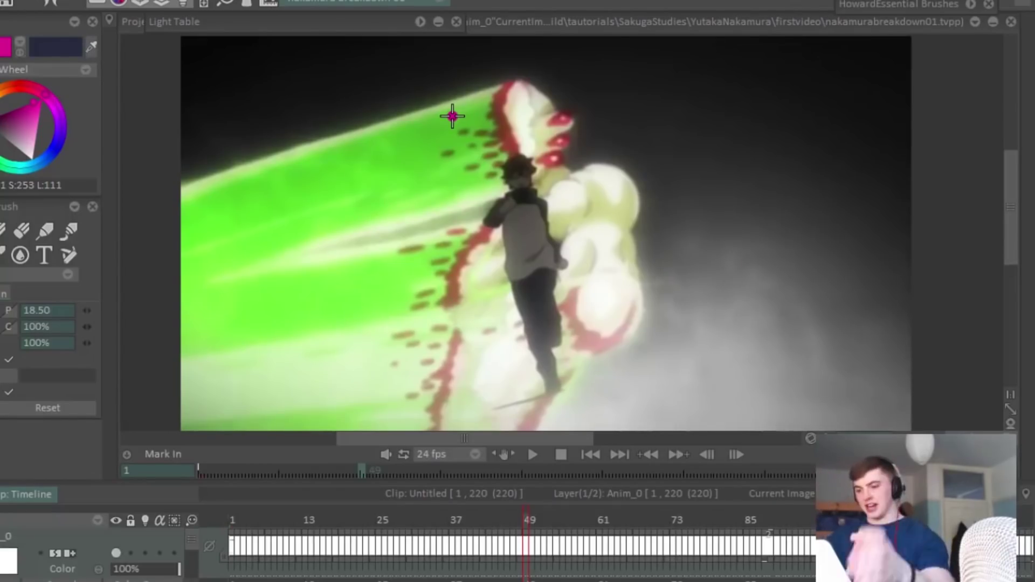
# Step: Step forward from frame 49 to frame 55 and back to frame 52 to compare the emerging body shapes
pyautogui.press('Right')
pyautogui.press('Right')
pyautogui.press('Right')
pyautogui.press('Right')
pyautogui.press('Right')
pyautogui.press('Right')
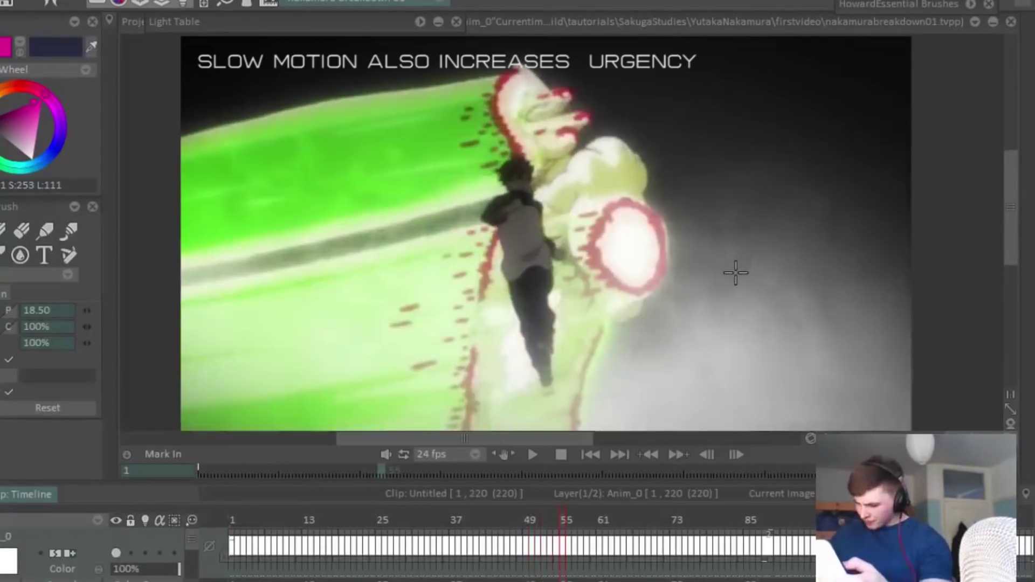
pyautogui.press('Left')
pyautogui.press('Left')
pyautogui.press('Left')
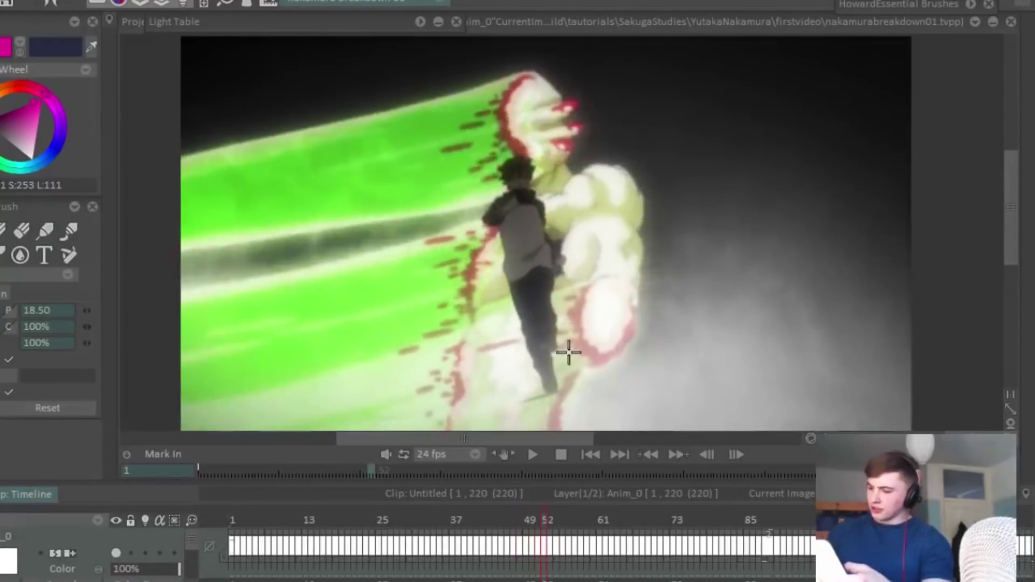
# Step: On frame 52, trace the overall outline of the glowing body behind the runner and undo the strokes
pyautogui.moveTo(636, 195)
pyautogui.mouseDown()
pyautogui.moveTo(541, 73)
pyautogui.moveTo(441, 229)
pyautogui.moveTo(430, 450)
pyautogui.moveTo(596, 411)
pyautogui.moveTo(639, 212)
pyautogui.mouseUp()
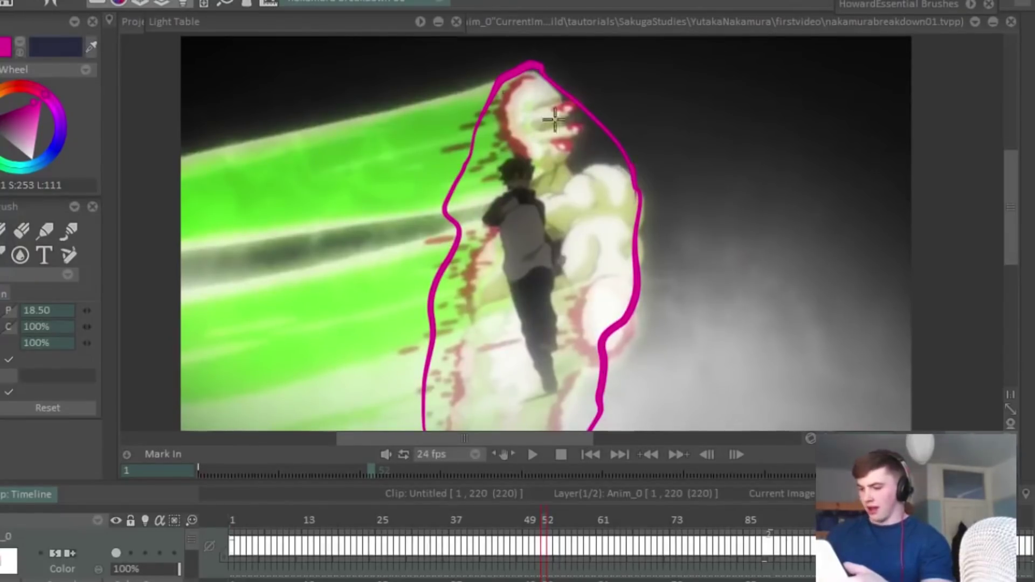
pyautogui.click(582, 375)
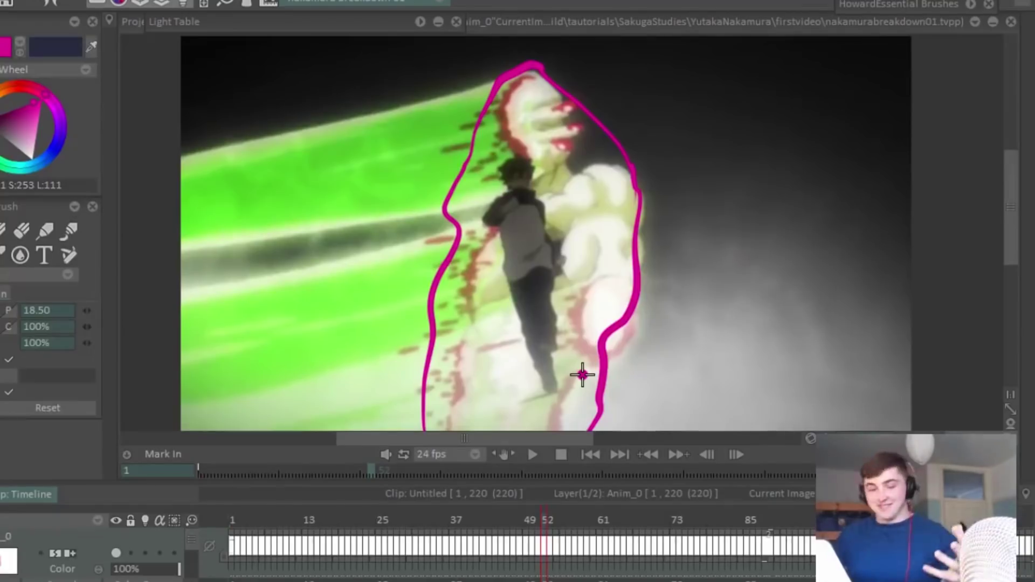
pyautogui.hotkey('ctrl', 'z')
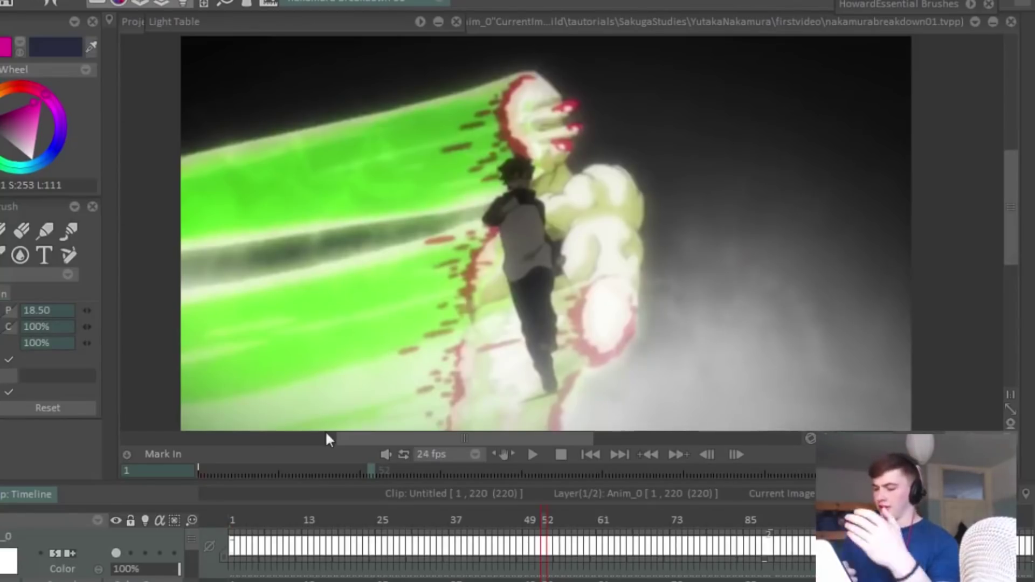
# Step: Step forward from frame 52 through frame 55 and a few frames beyond, examining the body's changing silhouette
pyautogui.press('Right')
pyautogui.press('Right')
pyautogui.press('Right')
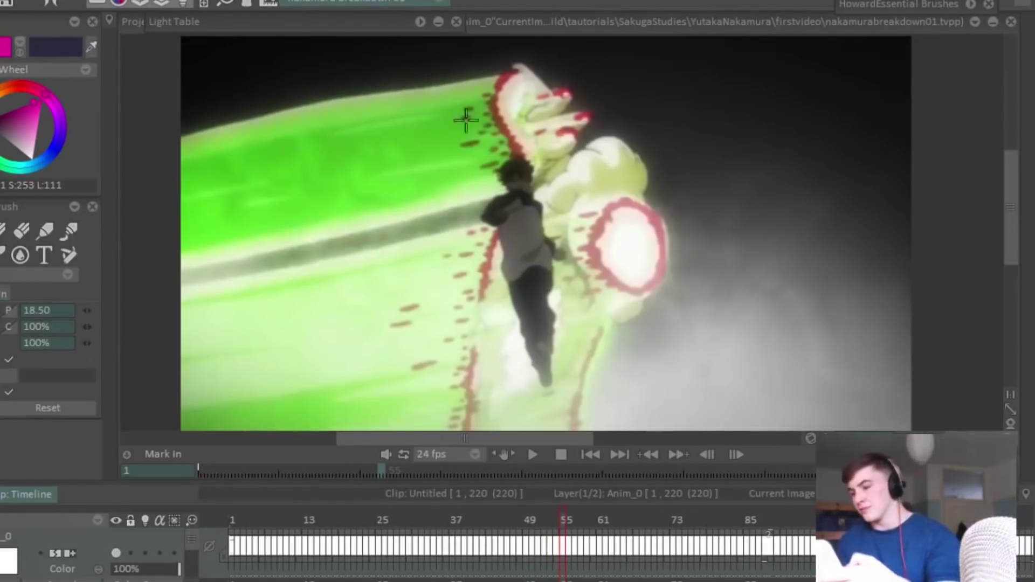
pyautogui.press('Right')
pyautogui.press('Right')
pyautogui.press('Right')
pyautogui.press('Right')
pyautogui.press('Right')
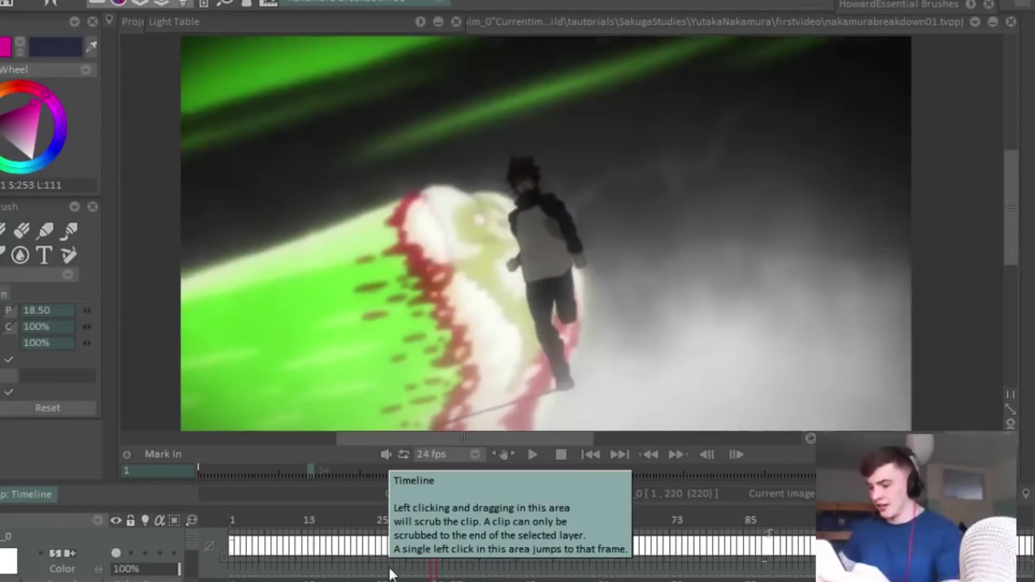
# Step: Step forward from frame 34 to frame 42 and trace the outline of the glowing shape behind the runner
pyautogui.press('Right')
pyautogui.press('Right')
pyautogui.press('Right')
pyautogui.press('Right')
pyautogui.press('Right')
pyautogui.press('Right')
pyautogui.press('Right')
pyautogui.press('Right')
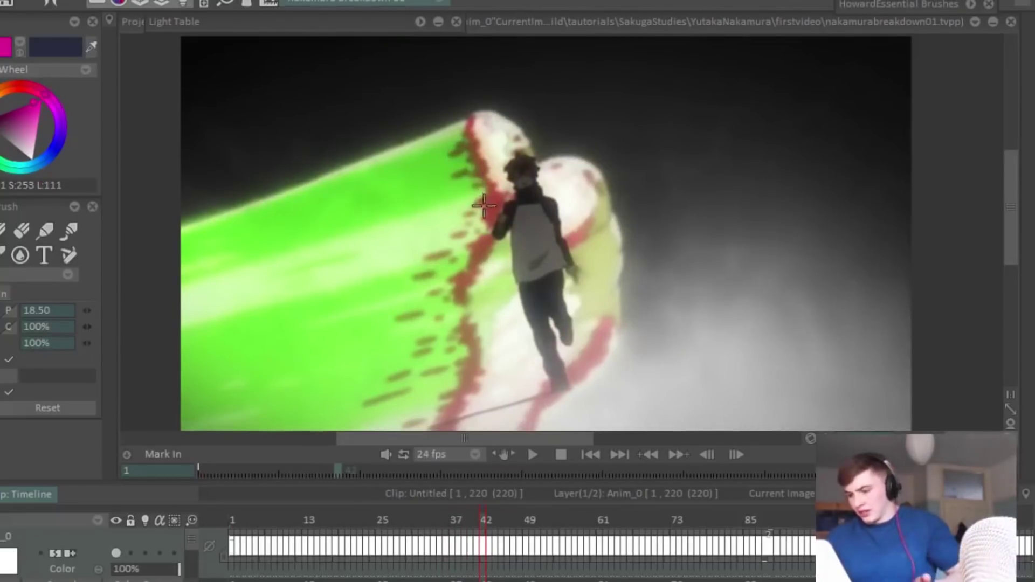
pyautogui.moveTo(582, 154)
pyautogui.mouseDown()
pyautogui.moveTo(617, 267)
pyautogui.moveTo(587, 386)
pyautogui.moveTo(508, 472)
pyautogui.mouseUp()
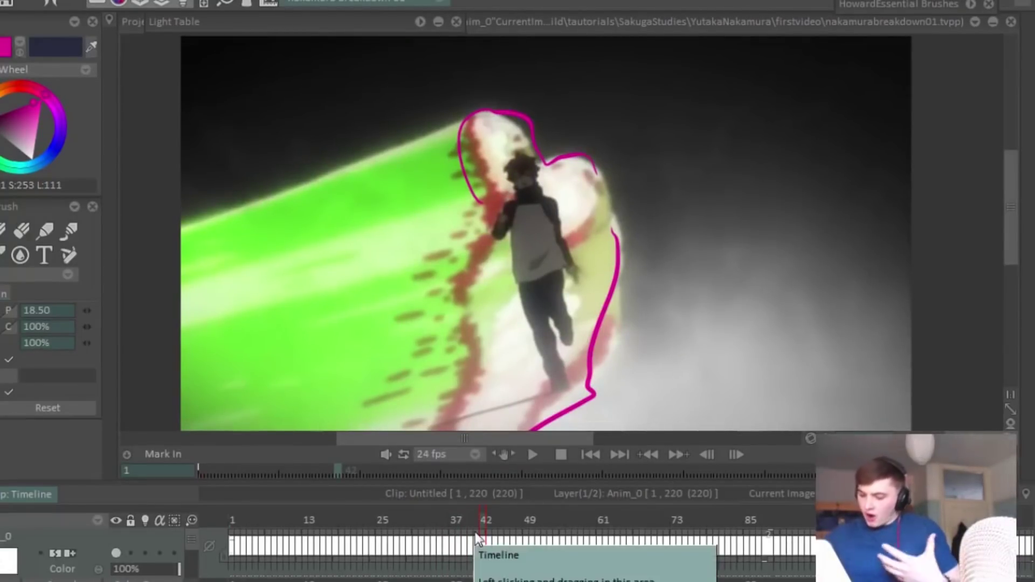
# Step: Scrub from frame 42 to frame 78, return to around frame 59 and scrub to frame 73, examining the fully formed body
pyautogui.moveTo(474, 531)
pyautogui.mouseDown()
pyautogui.moveTo(479, 518)
pyautogui.moveTo(635, 512)
pyautogui.mouseUp()
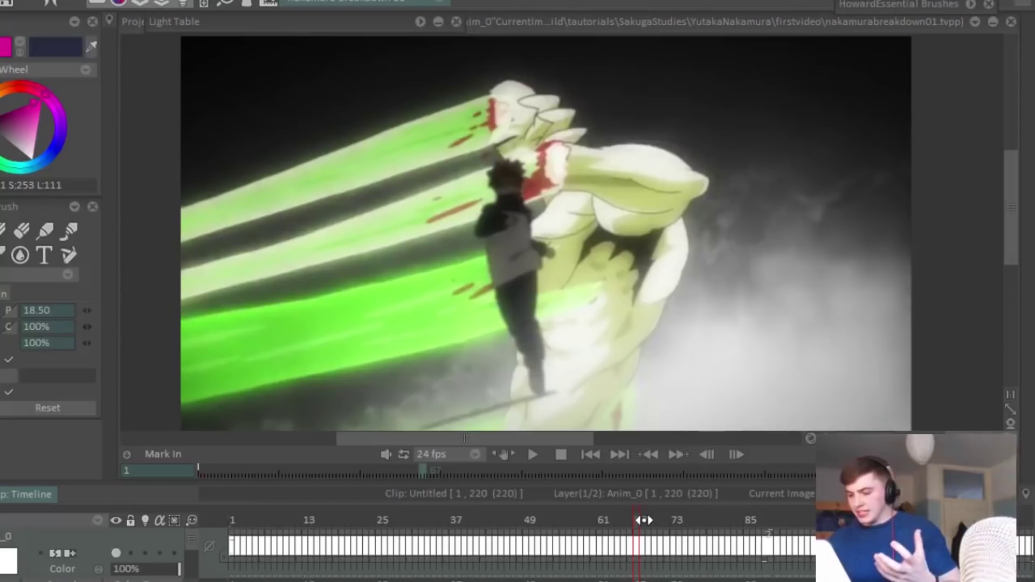
pyautogui.moveTo(649, 520); pyautogui.dragTo(701, 521)
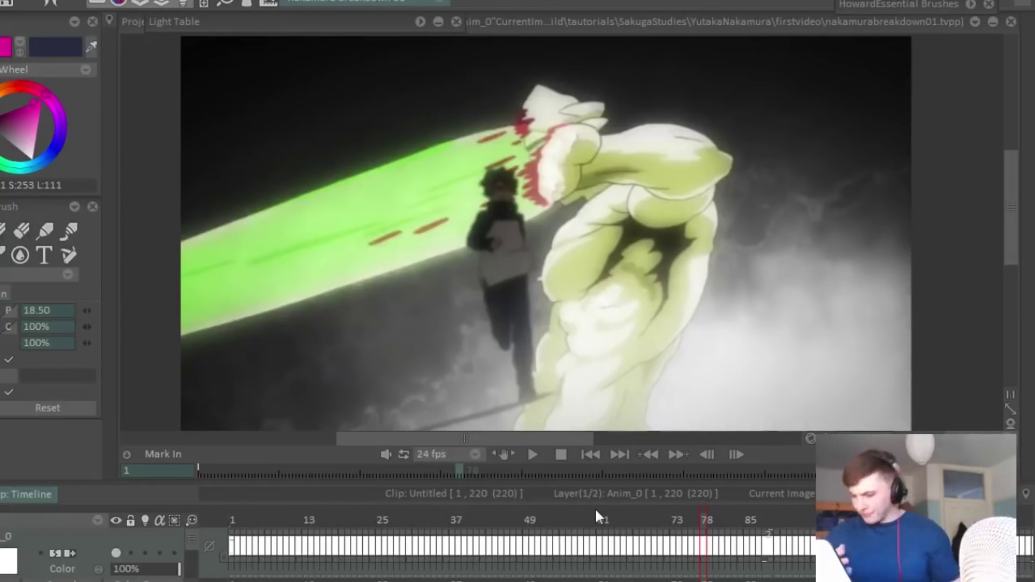
pyautogui.click(590, 522)
pyautogui.moveTo(589, 525); pyautogui.dragTo(675, 526)
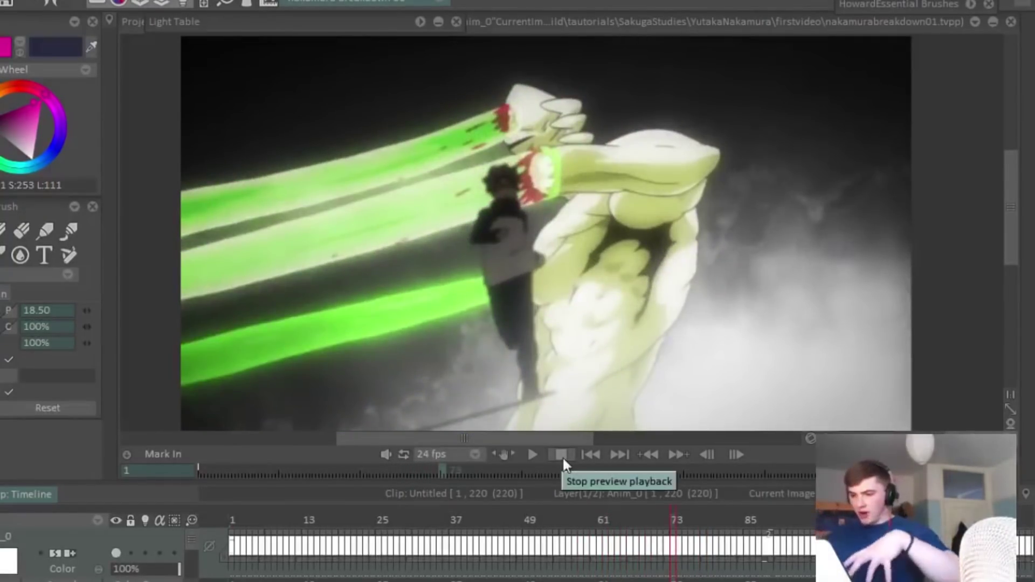
# Step: Go to frame 51 and circle the round white shape low on the body and the one above the runner's head
pyautogui.moveTo(545, 525)
pyautogui.mouseDown()
pyautogui.moveTo(532, 526)
pyautogui.moveTo(721, 524)
pyautogui.moveTo(538, 525)
pyautogui.mouseUp()
pyautogui.moveTo(593, 285)
pyautogui.mouseDown()
pyautogui.moveTo(605, 347)
pyautogui.moveTo(621, 279)
pyautogui.mouseUp()
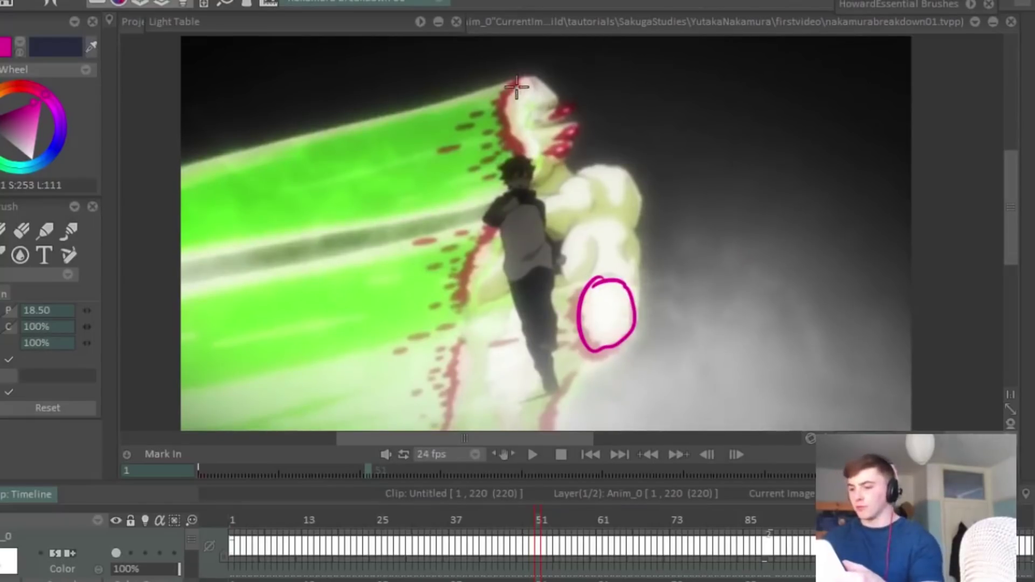
pyautogui.moveTo(516, 86)
pyautogui.mouseDown()
pyautogui.moveTo(511, 166)
pyautogui.moveTo(520, 168)
pyautogui.moveTo(514, 72)
pyautogui.moveTo(529, 73)
pyautogui.moveTo(570, 157)
pyautogui.mouseUp()
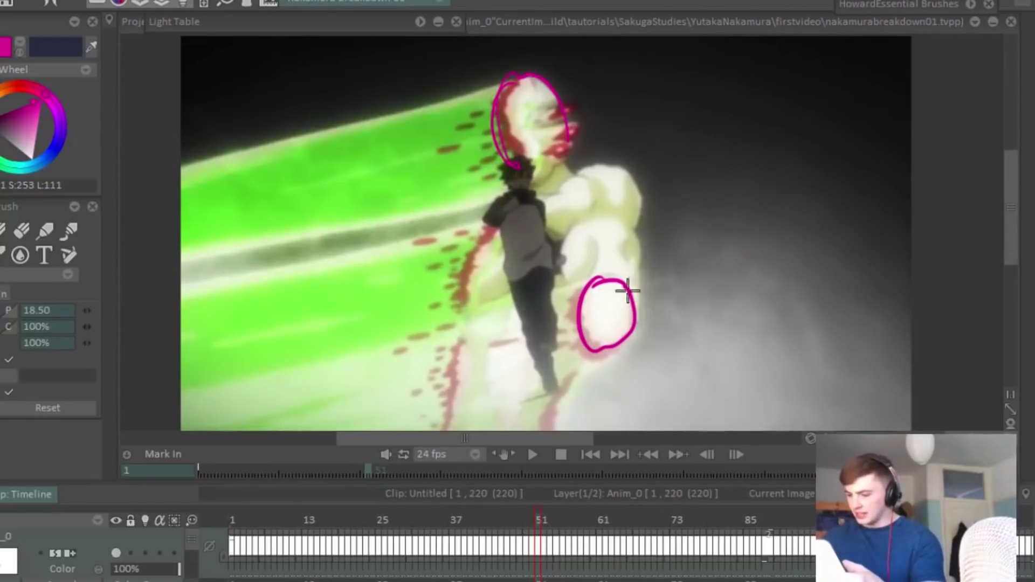
# Step: Step forward from frame 51 to frame 58, following the rise of the round white shape
pyautogui.press('Right')
pyautogui.press('Right')
pyautogui.press('Right')
pyautogui.press('Right')
pyautogui.press('Right')
pyautogui.press('Right')
pyautogui.press('Right')
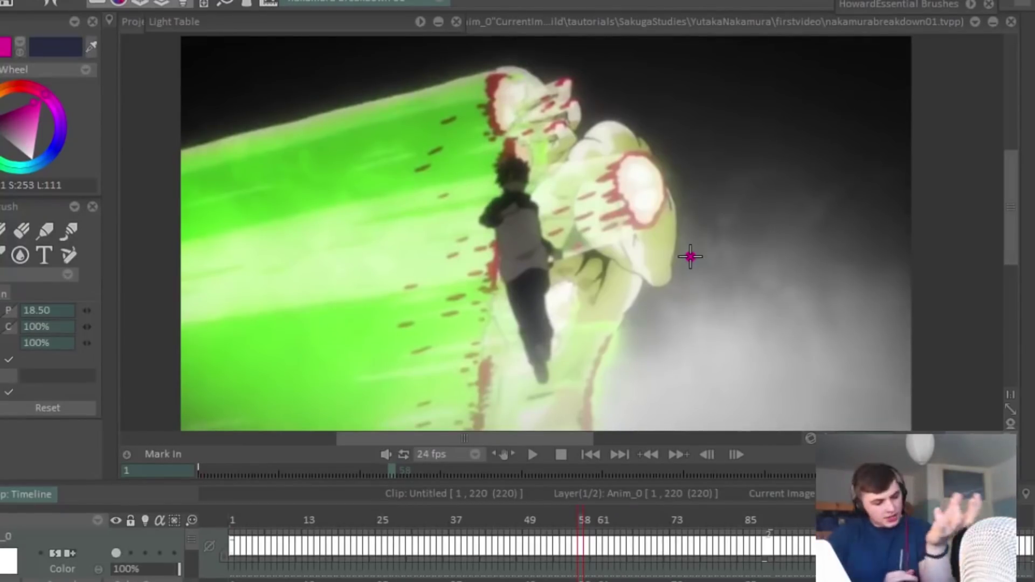
# Step: Mark the contour of the red-rimmed white shape with the brush and scrub between frames 59 and 61 to compare its position
pyautogui.moveTo(630, 156)
pyautogui.mouseDown()
pyautogui.moveTo(625, 203)
pyautogui.moveTo(651, 219)
pyautogui.moveTo(628, 157)
pyautogui.mouseUp()
pyautogui.press('Right')
pyautogui.press('Right')
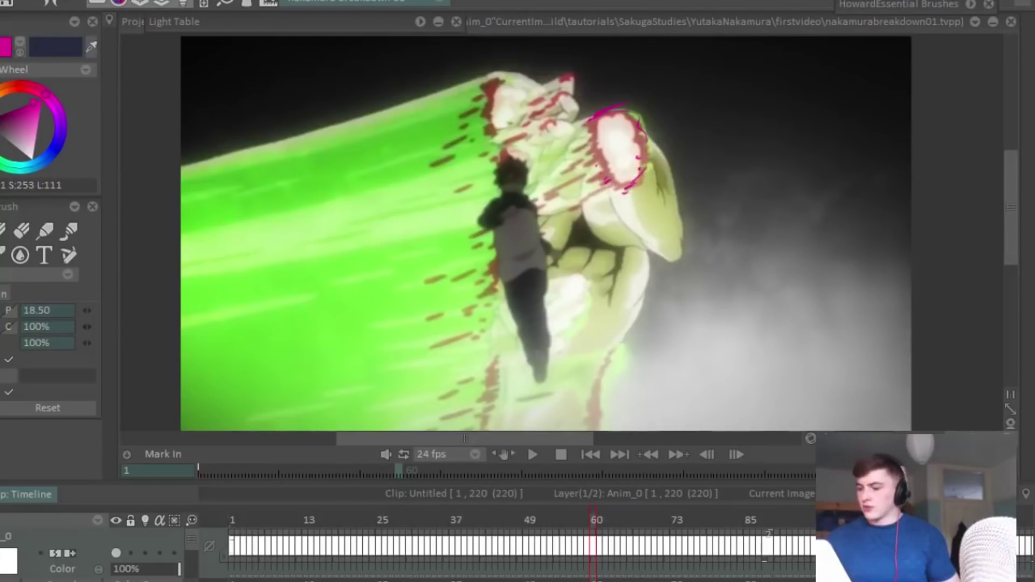
pyautogui.moveTo(595, 521)
pyautogui.mouseDown()
pyautogui.moveTo(535, 522)
pyautogui.moveTo(602, 520)
pyautogui.mouseUp()
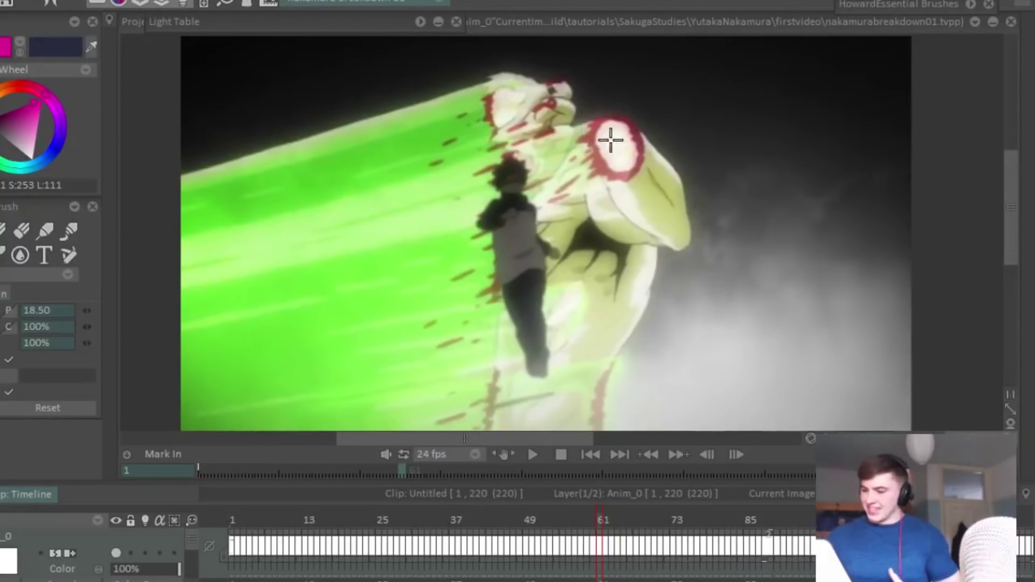
pyautogui.moveTo(608, 524)
pyautogui.mouseDown()
pyautogui.moveTo(616, 523)
pyautogui.moveTo(589, 522)
pyautogui.mouseUp()
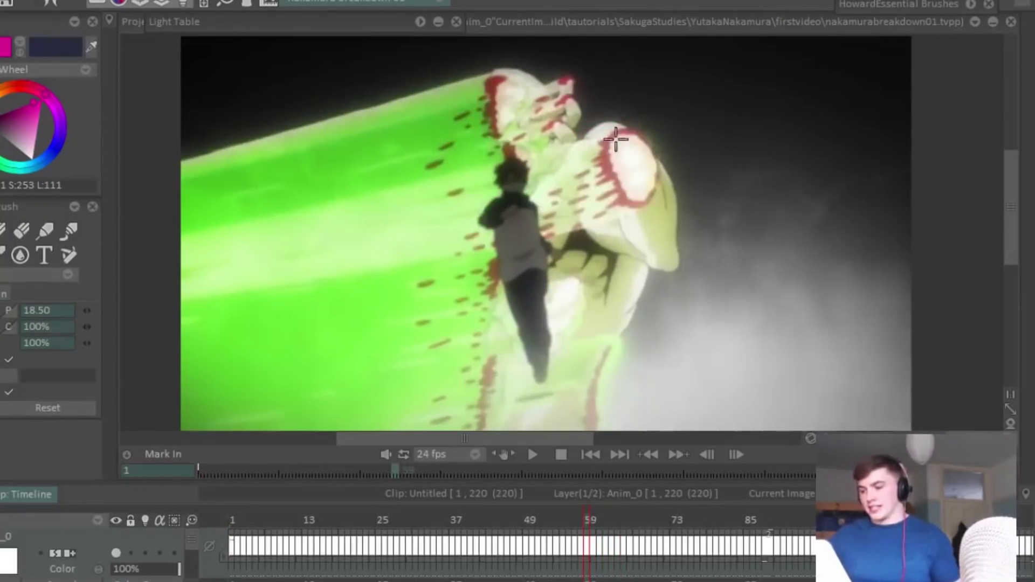
# Step: Outline the red-rimmed white shape at frame 59 and scrub forward past frame 88, examining how the arm and fist settle
pyautogui.moveTo(662, 168)
pyautogui.mouseDown()
pyautogui.moveTo(657, 204)
pyautogui.moveTo(614, 202)
pyautogui.mouseUp()
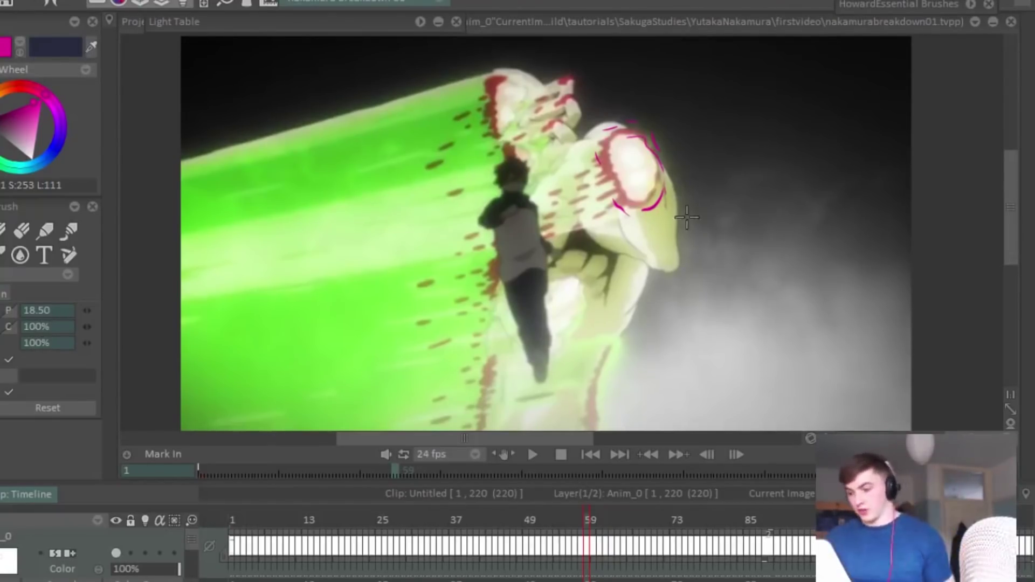
pyautogui.moveTo(590, 519); pyautogui.dragTo(639, 519)
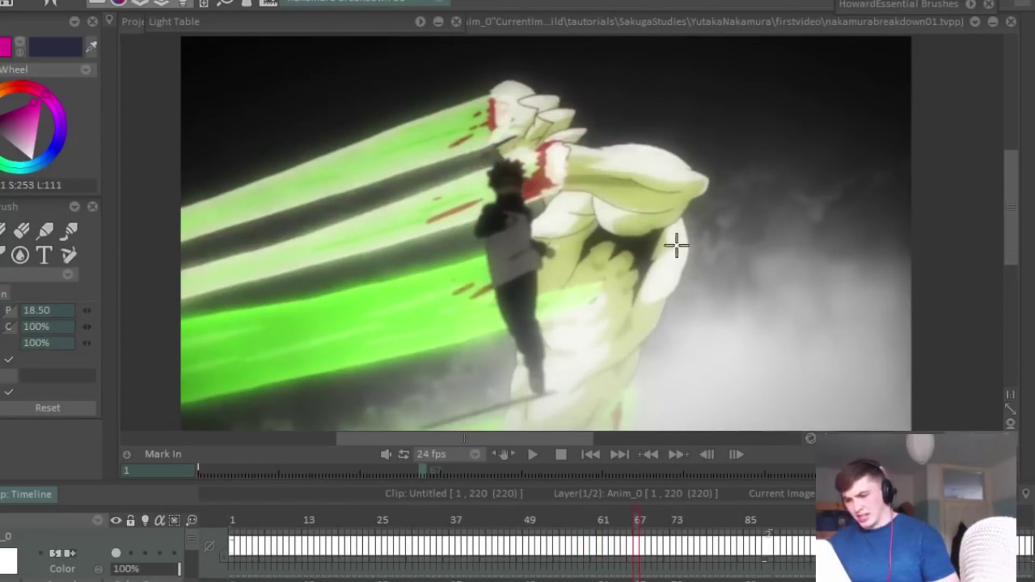
pyautogui.moveTo(646, 521); pyautogui.dragTo(692, 513)
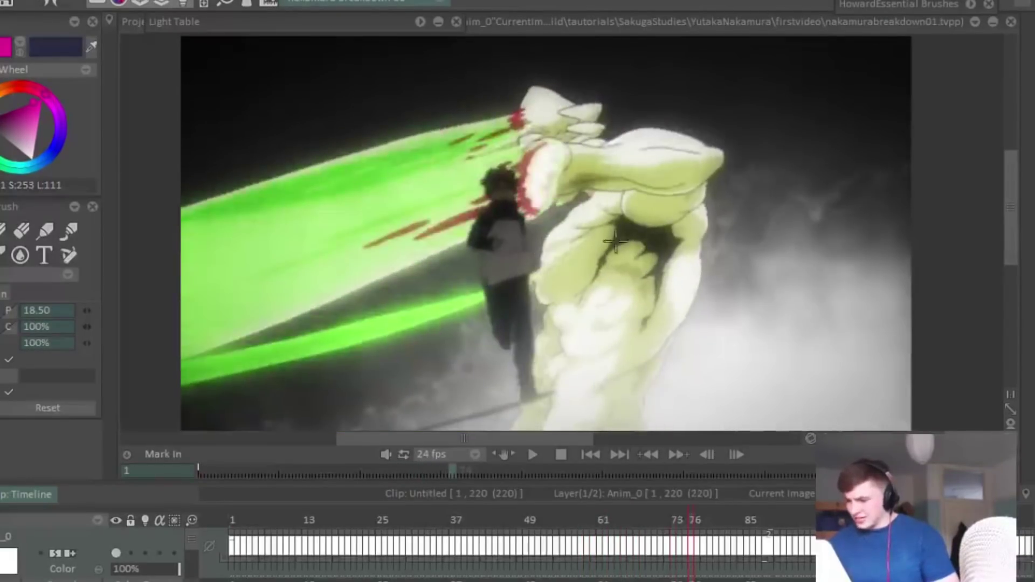
pyautogui.click(751, 520)
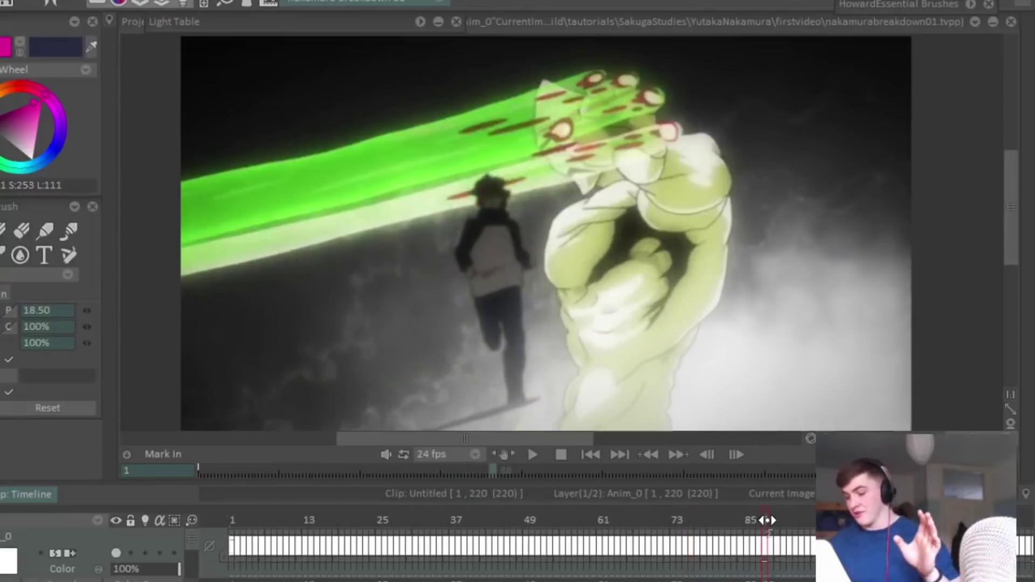
pyautogui.moveTo(722, 521); pyautogui.dragTo(797, 507)
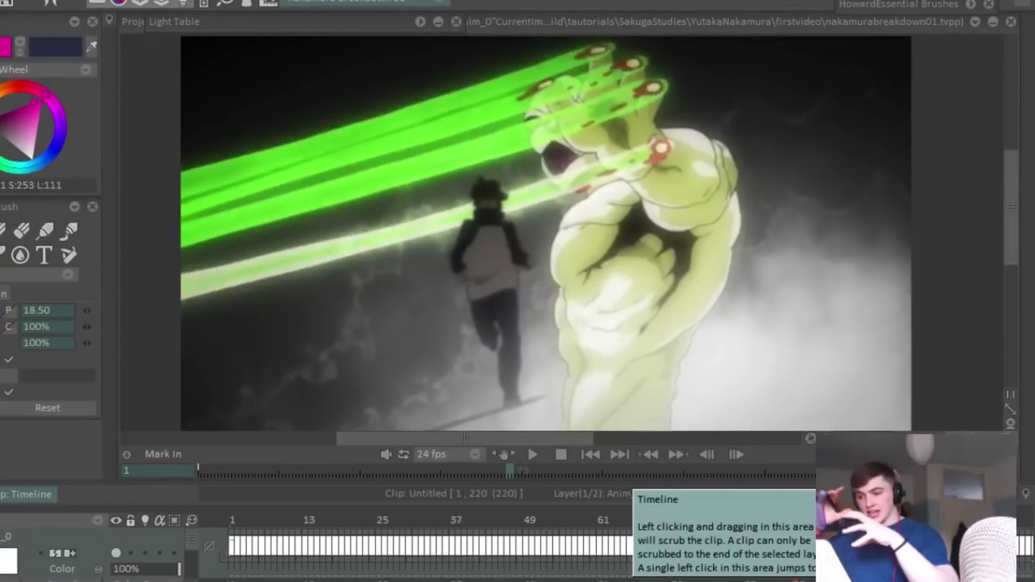
pyautogui.moveTo(677, 521); pyautogui.dragTo(764, 448)
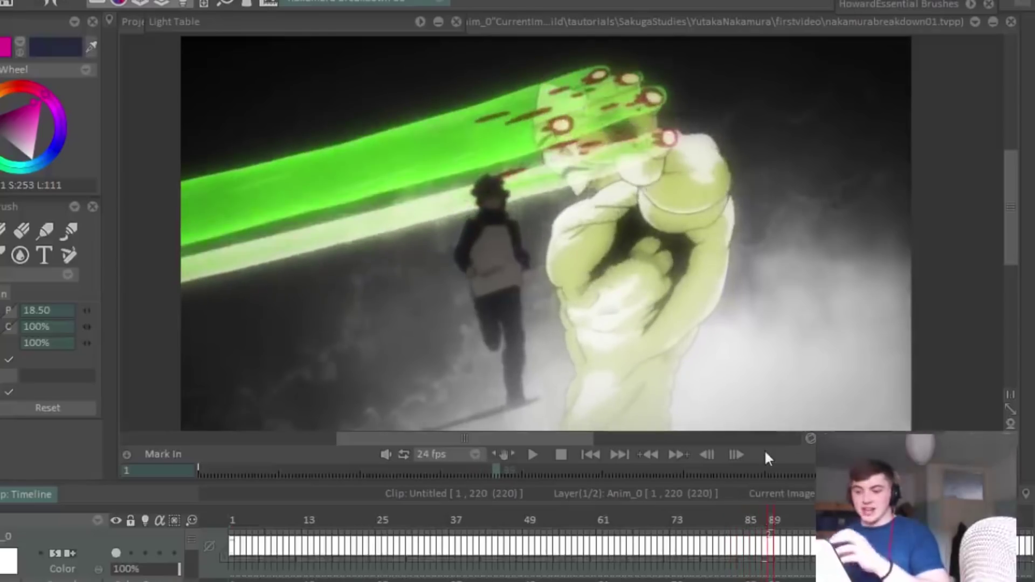
# Step: Go to frame 54, scribble over the transforming body from the hand down to the torso, and clear the marks
pyautogui.moveTo(747, 518); pyautogui.dragTo(563, 470)
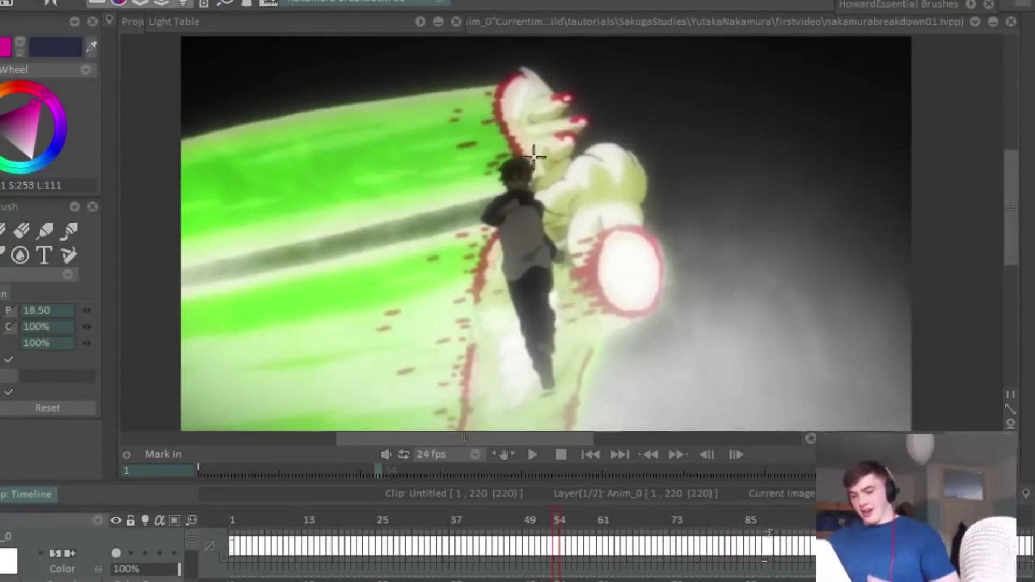
pyautogui.moveTo(572, 508); pyautogui.dragTo(560, 544)
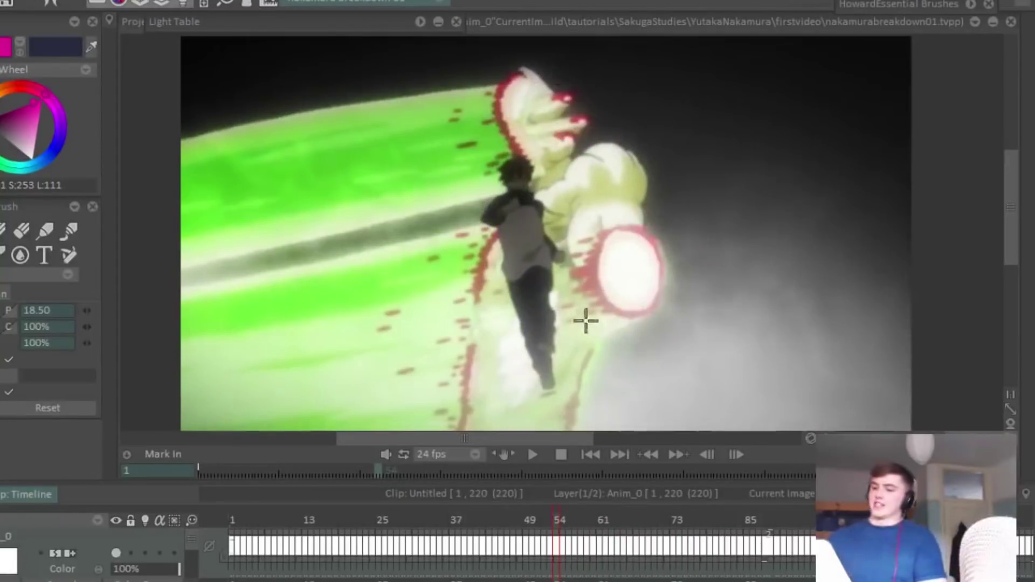
pyautogui.moveTo(507, 91)
pyautogui.mouseDown()
pyautogui.moveTo(538, 98)
pyautogui.moveTo(543, 164)
pyautogui.moveTo(595, 177)
pyautogui.moveTo(582, 254)
pyautogui.moveTo(600, 309)
pyautogui.moveTo(555, 426)
pyautogui.mouseUp()
pyautogui.moveTo(494, 271); pyautogui.dragTo(570, 428)
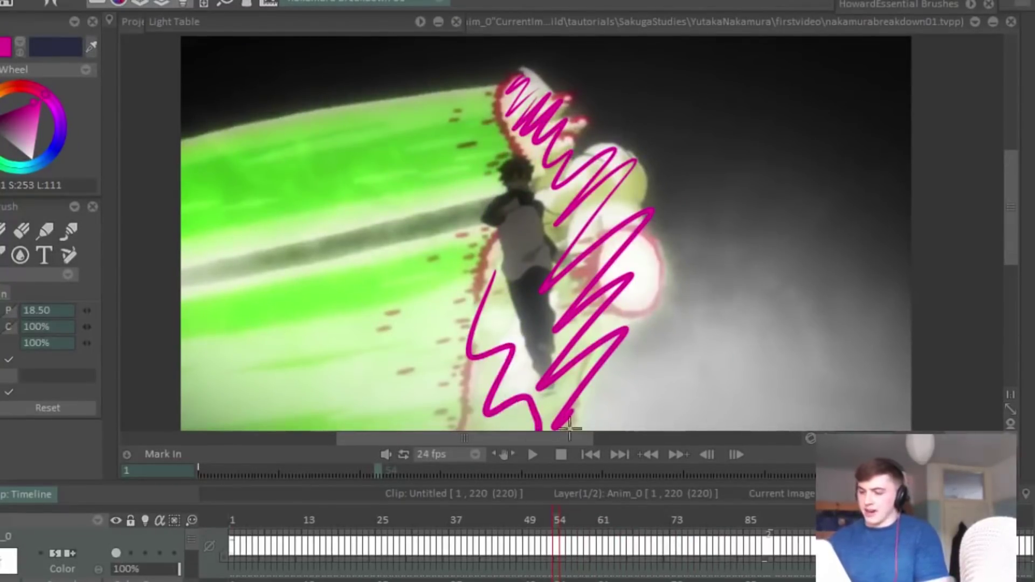
pyautogui.press('BackSpace')
pyautogui.moveTo(527, 143)
pyautogui.mouseDown()
pyautogui.moveTo(542, 399)
pyautogui.moveTo(561, 220)
pyautogui.moveTo(528, 139)
pyautogui.mouseUp()
pyautogui.press('BackSpace')
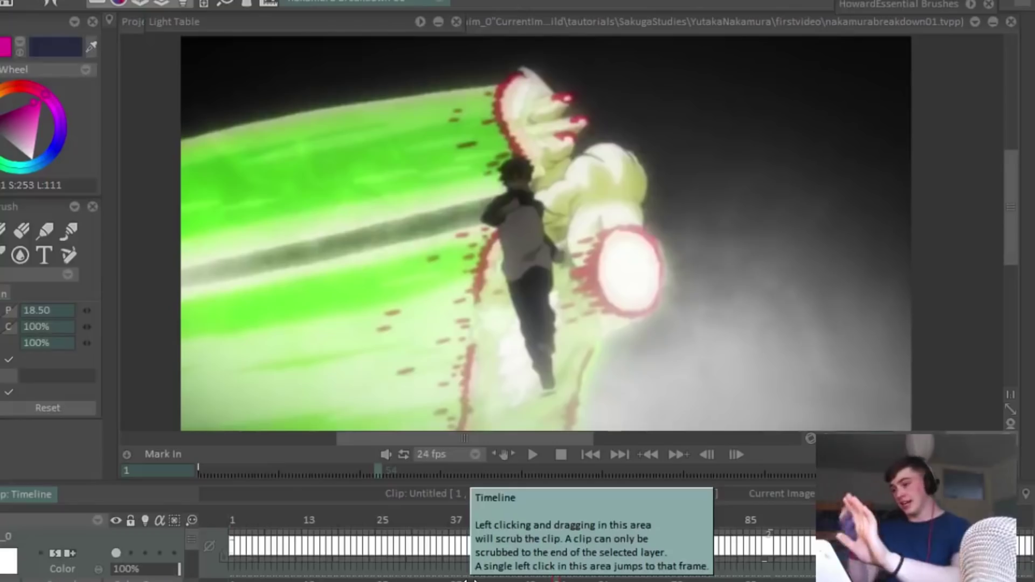
# Step: Scrub from frame 55 to frame 71, sketch a short mark beside the runner's legs, and undo it
pyautogui.hscroll(3, 697, 548)
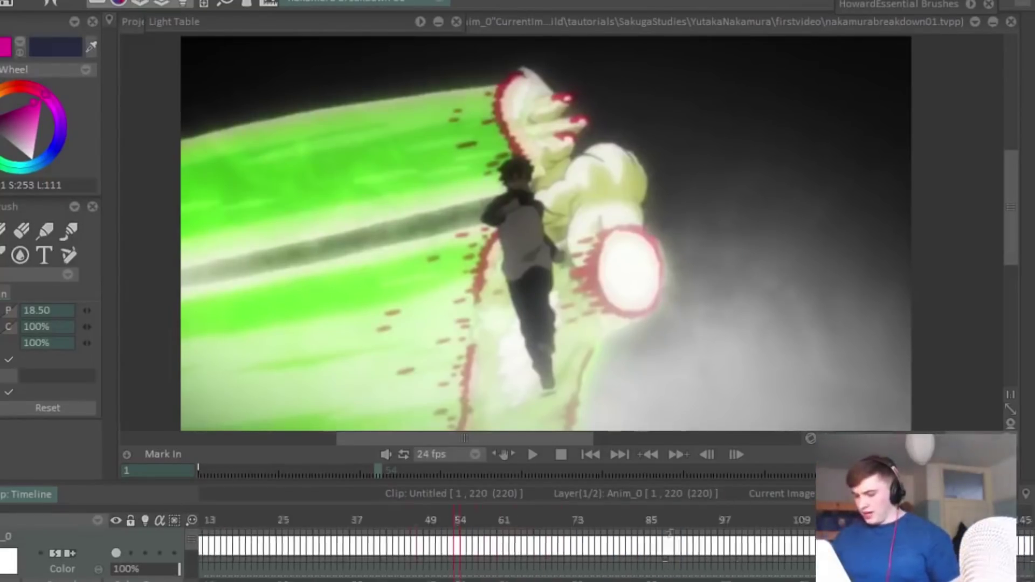
pyautogui.click(325, 519)
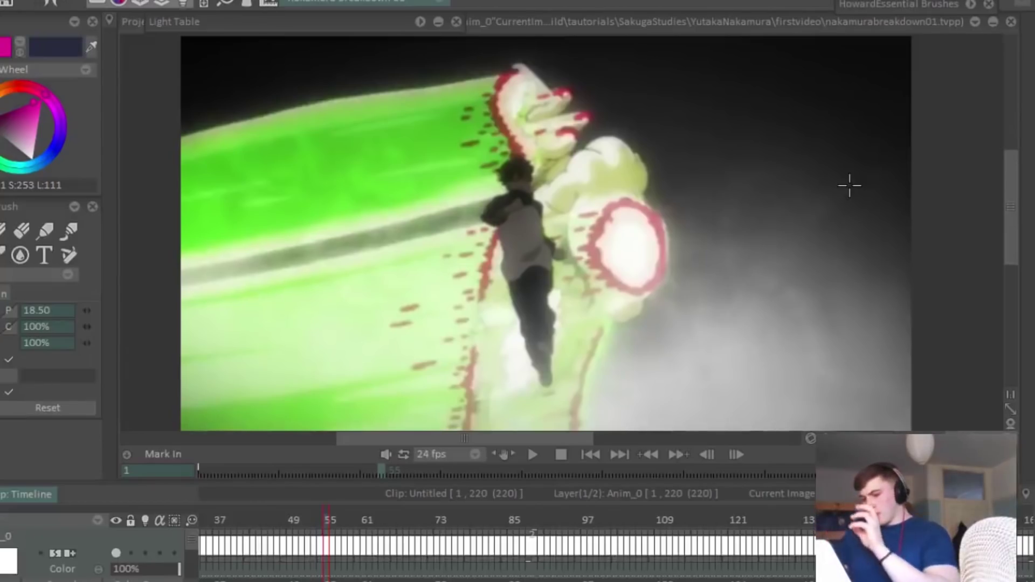
pyautogui.moveTo(327, 519); pyautogui.dragTo(427, 494)
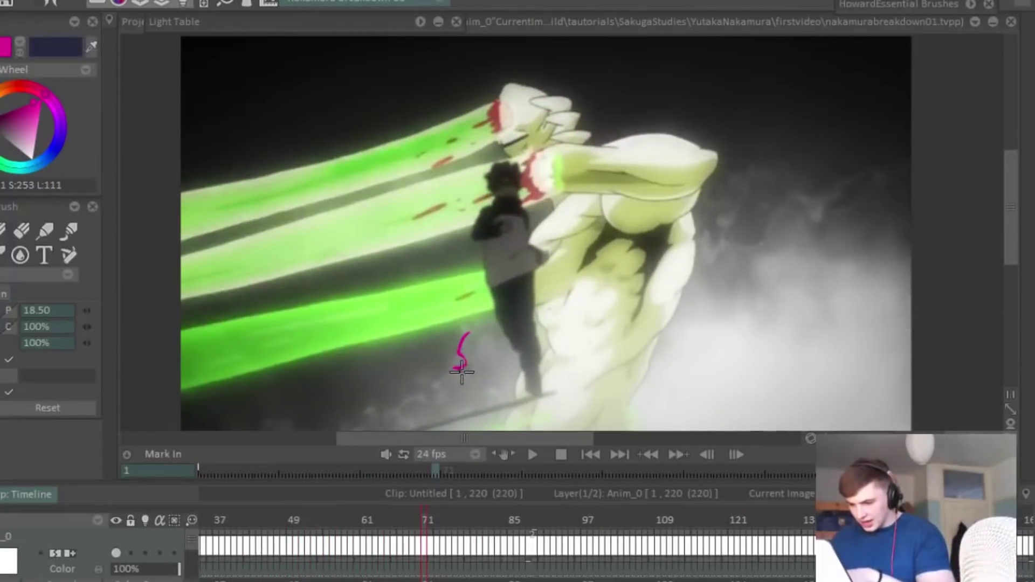
pyautogui.moveTo(462, 371); pyautogui.dragTo(436, 397)
pyautogui.hotkey('ctrl', 'z')
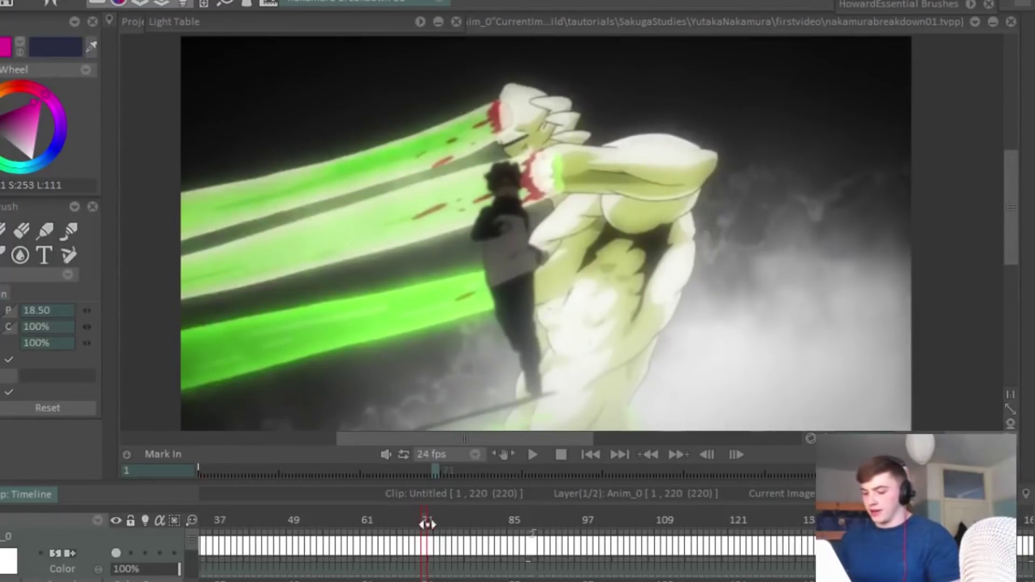
# Step: Scrub past the cut to the side view at frame 112, return to frame 93, and mark the middle of the green-streaked hand
pyautogui.moveTo(427, 524); pyautogui.dragTo(317, 541)
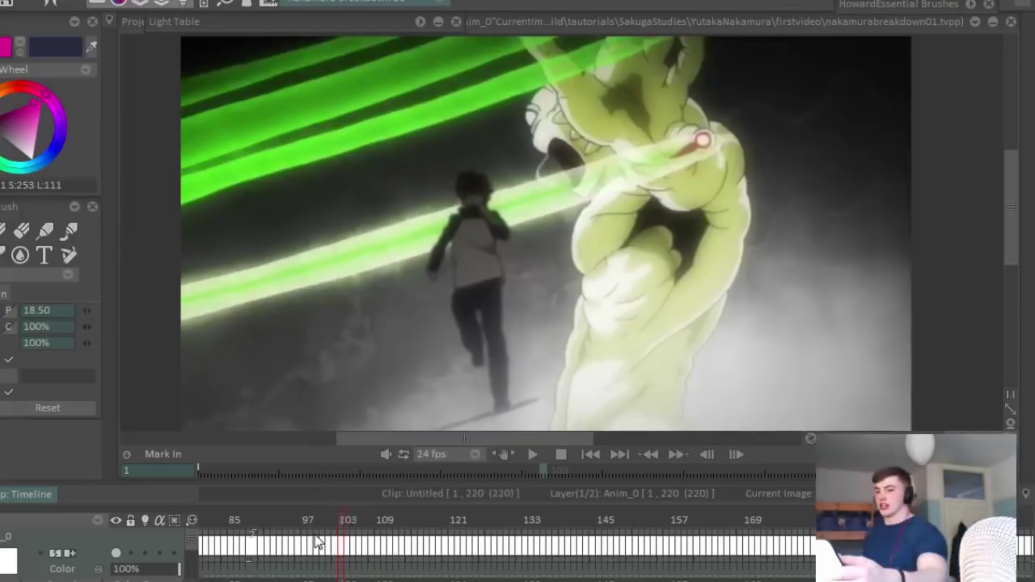
pyautogui.press('Right')
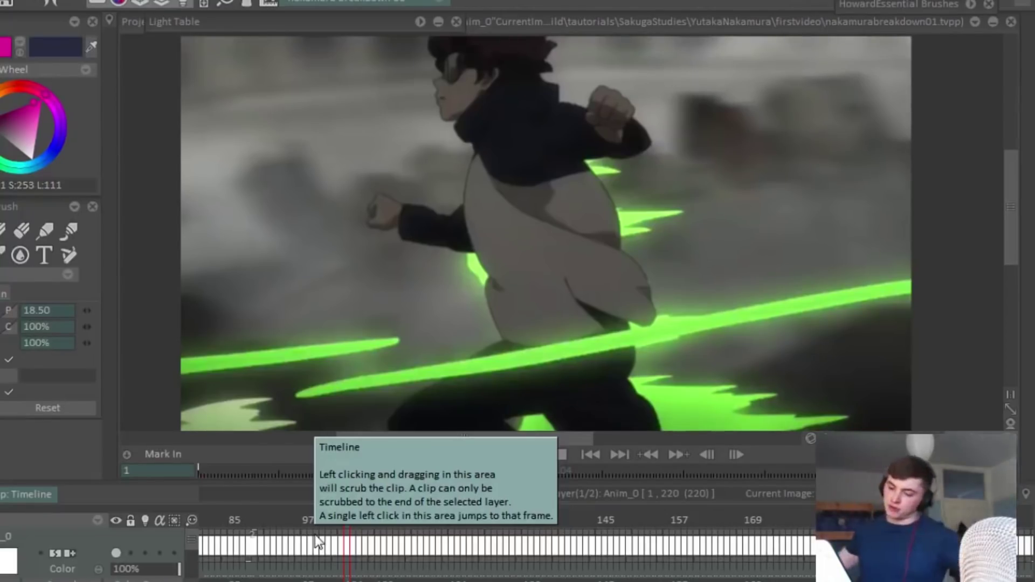
pyautogui.moveTo(357, 514); pyautogui.dragTo(395, 518)
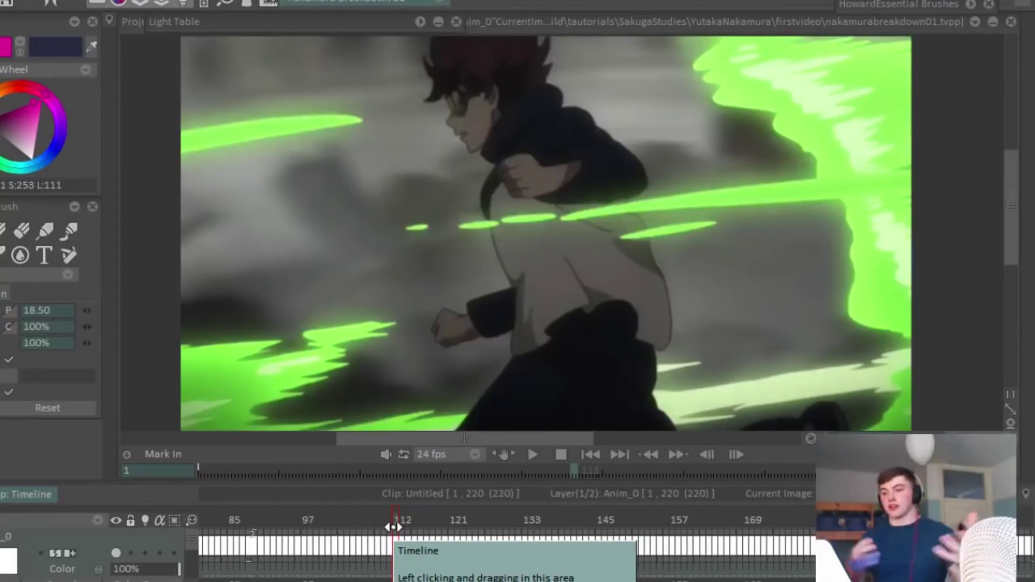
pyautogui.moveTo(392, 527); pyautogui.dragTo(278, 527)
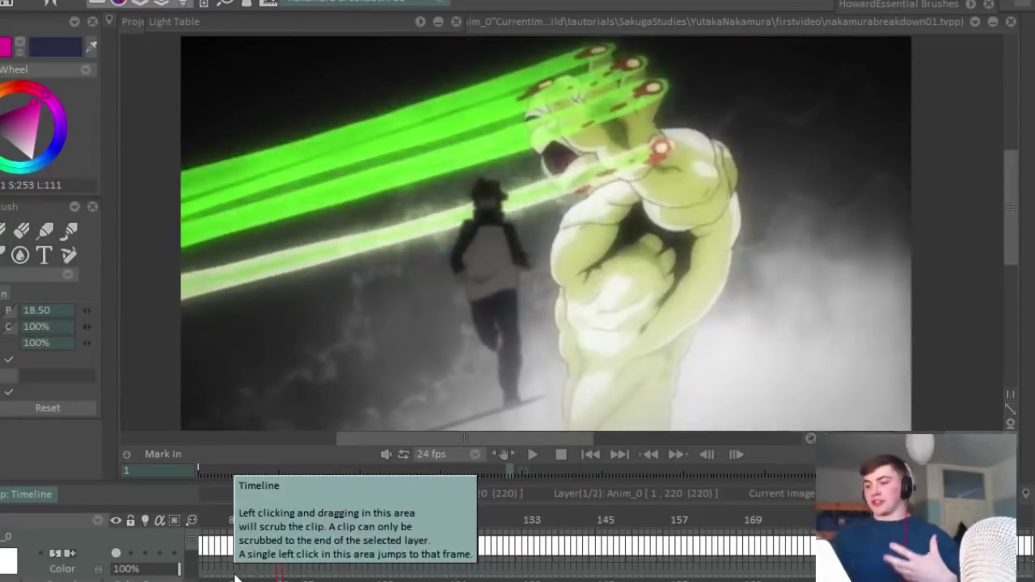
pyautogui.click(612, 97)
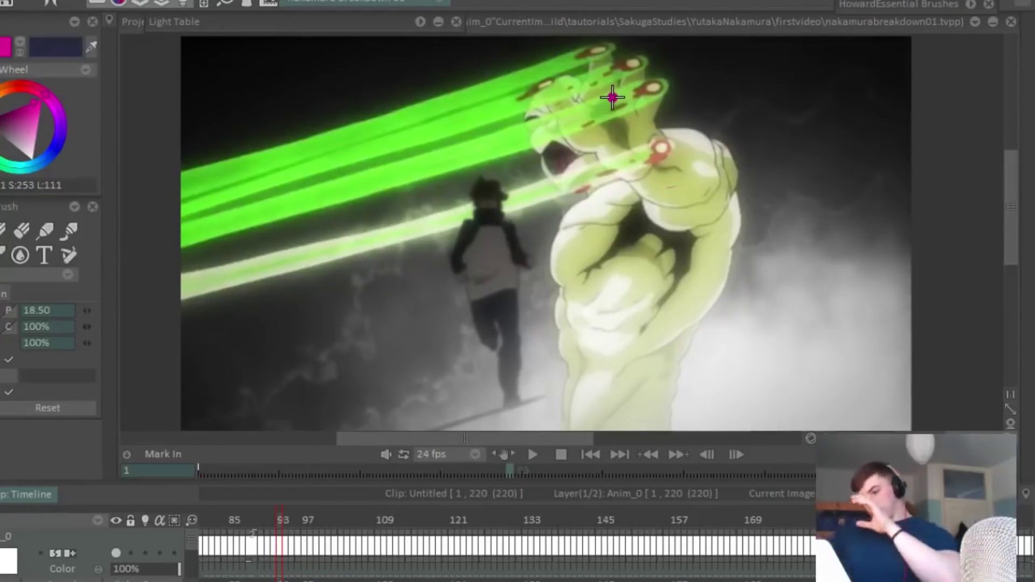
# Step: Go to frame 115, trace the green streaks behind and in front of the running boy, and undo the latest strokes
pyautogui.moveTo(281, 519); pyautogui.dragTo(416, 516)
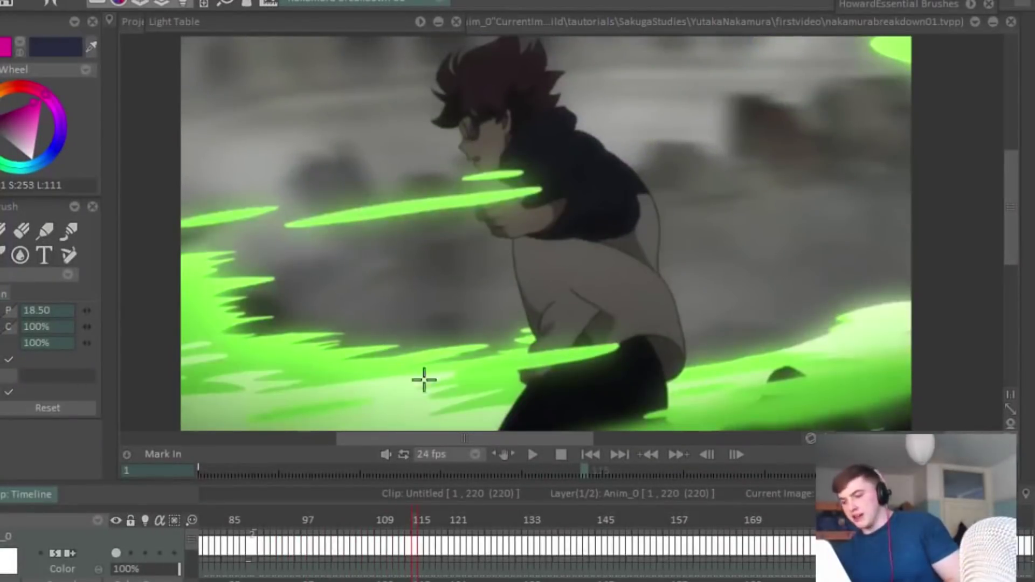
pyautogui.moveTo(844, 342); pyautogui.dragTo(684, 386)
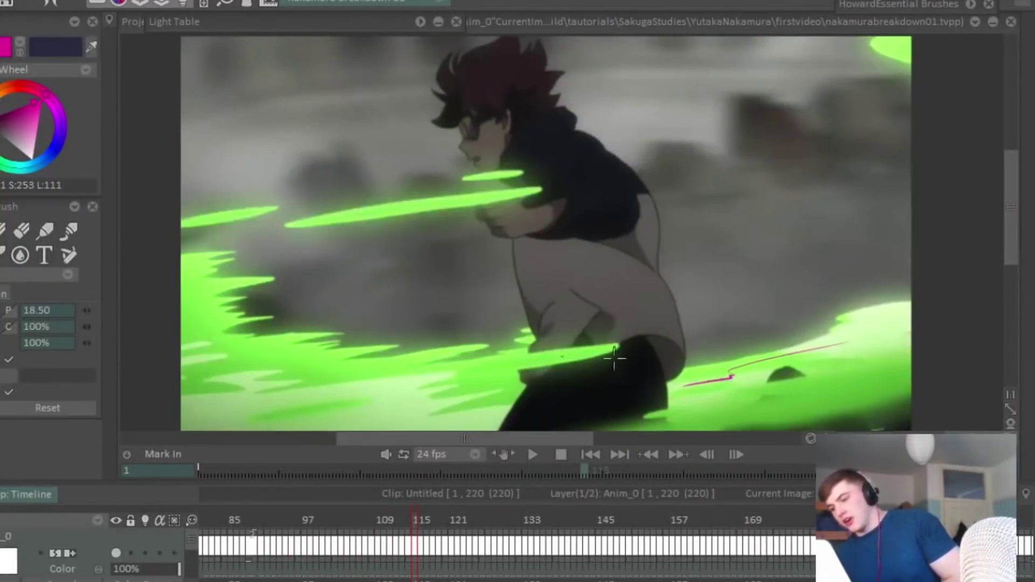
pyautogui.moveTo(520, 366)
pyautogui.mouseDown()
pyautogui.moveTo(320, 376)
pyautogui.moveTo(715, 325)
pyautogui.mouseUp()
pyautogui.moveTo(516, 190); pyautogui.dragTo(492, 199)
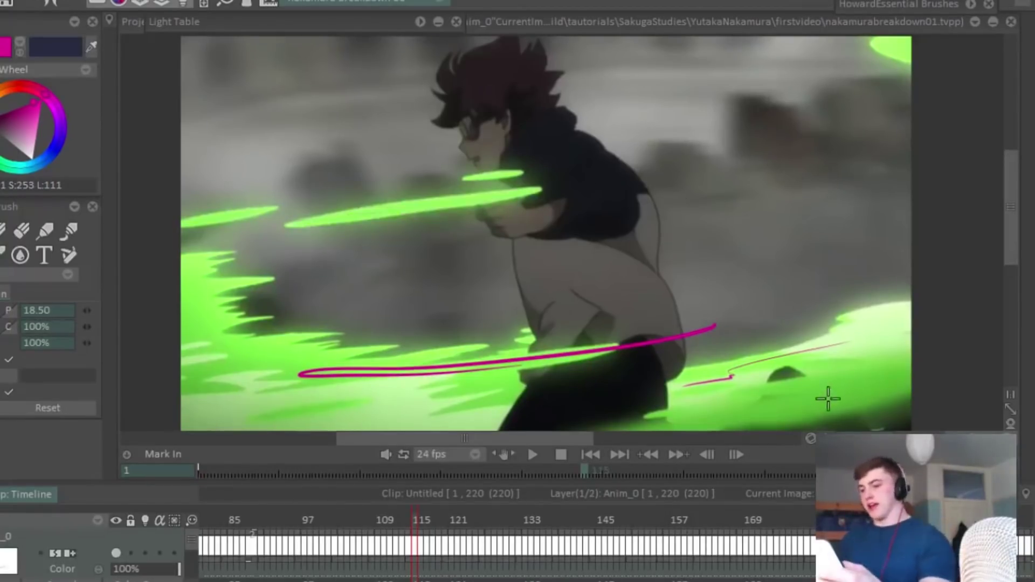
pyautogui.hotkey('ctrl', 'z')
pyautogui.hotkey('ctrl', 'z')
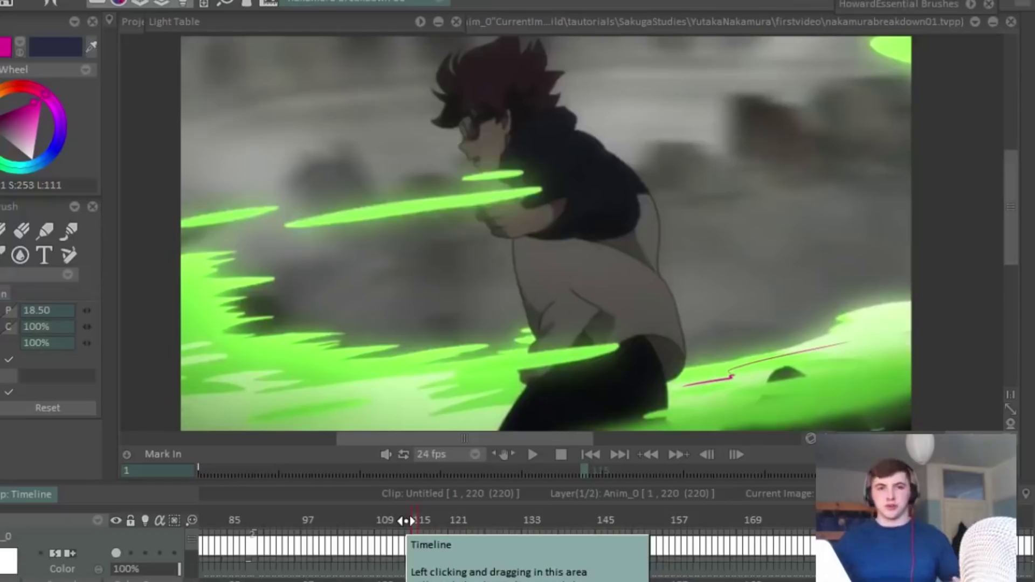
# Step: Scrub to frame 139 and step forward to frame 155, following the boy's slow-motion bend against the green streaks
pyautogui.moveTo(407, 520); pyautogui.dragTo(562, 520)
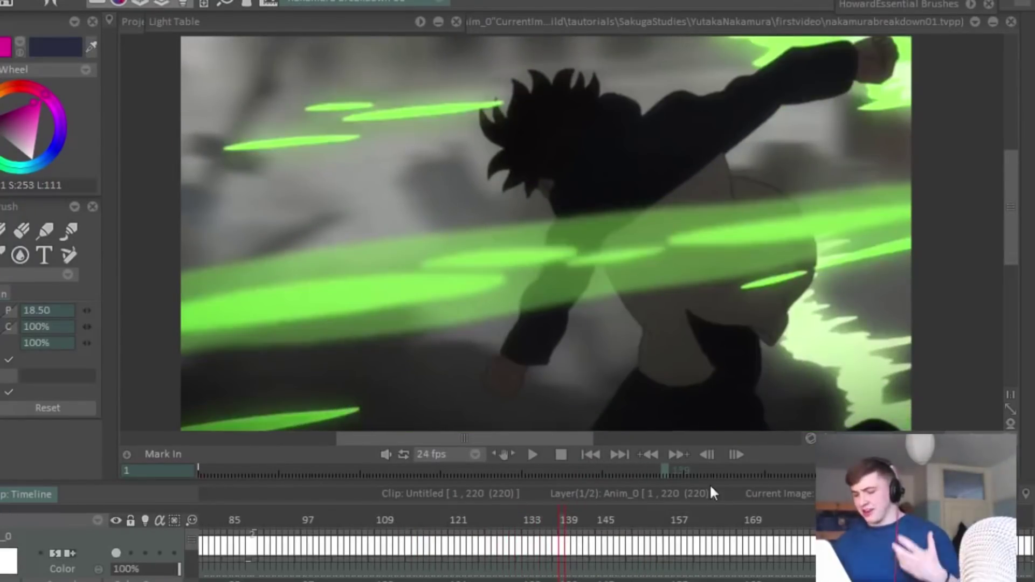
pyautogui.press('Right')
pyautogui.press('Right')
pyautogui.press('Right')
pyautogui.press('Right')
pyautogui.press('Right')
pyautogui.press('Right')
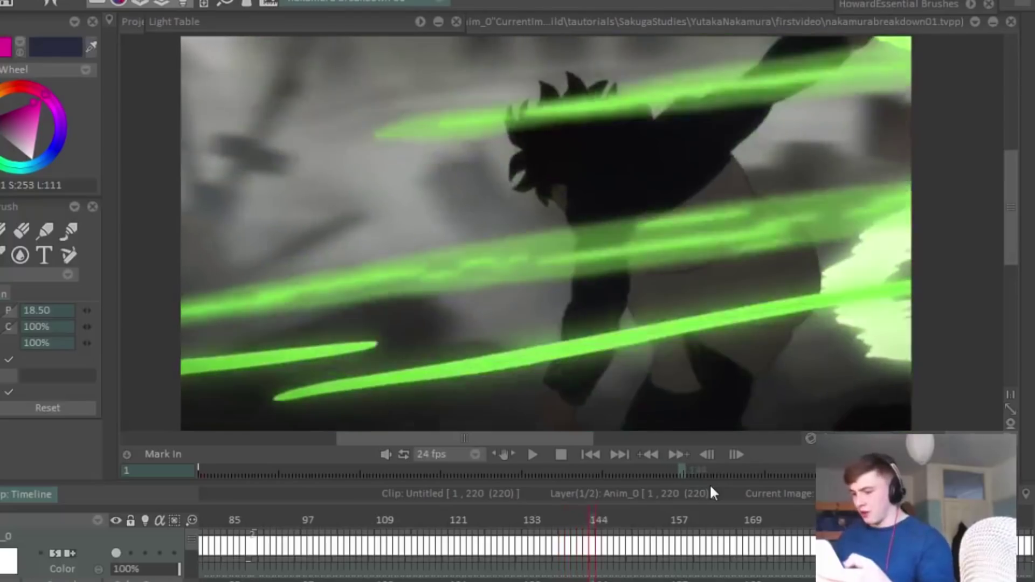
pyautogui.press('Right')
pyautogui.press('Right')
pyautogui.press('Right')
pyautogui.press('Right')
pyautogui.press('Right')
pyautogui.press('Right')
pyautogui.press('Right')
pyautogui.press('Right')
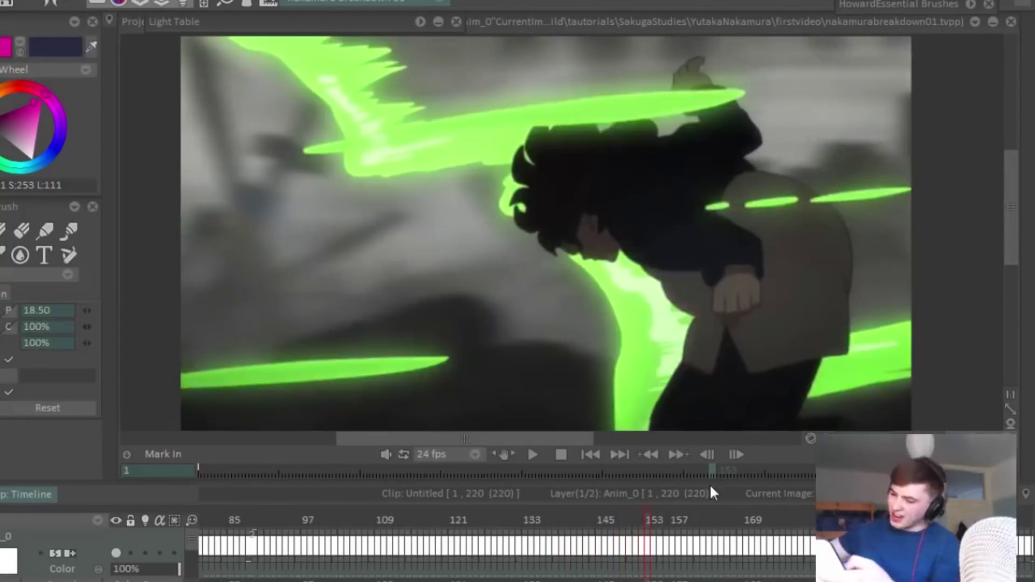
pyautogui.press('Right')
pyautogui.press('Right')
pyautogui.press('Right')
pyautogui.press('Right')
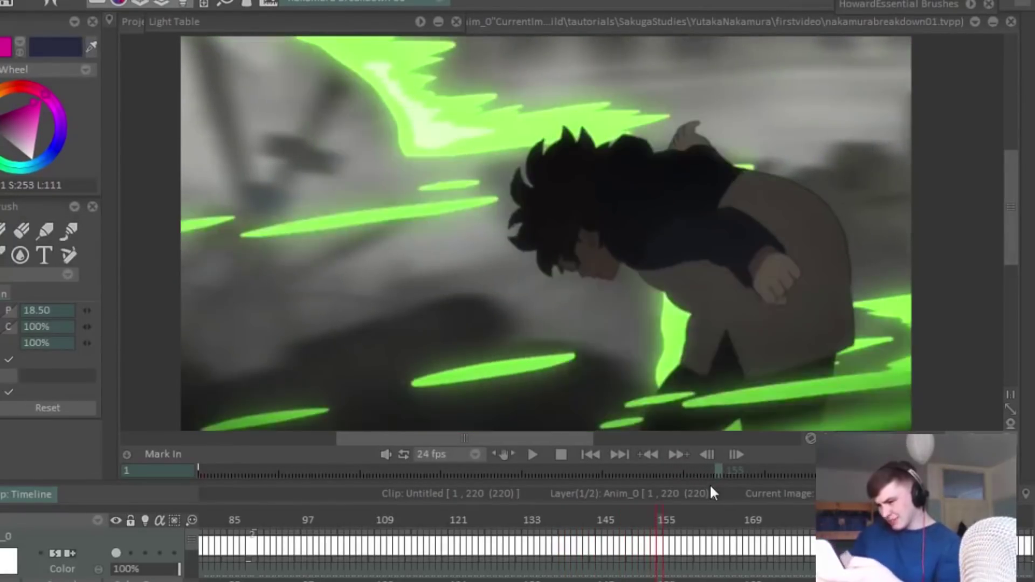
# Step: Step forward from frame 155 to frame 175, examining the boy's raised arm and crouching torso
pyautogui.press('Right')
pyautogui.press('Right')
pyautogui.press('Right')
pyautogui.press('Right')
pyautogui.press('Right')
pyautogui.press('Right')
pyautogui.press('Right')
pyautogui.press('Right')
pyautogui.press('Right')
pyautogui.press('Right')
pyautogui.press('Right')
pyautogui.press('Right')
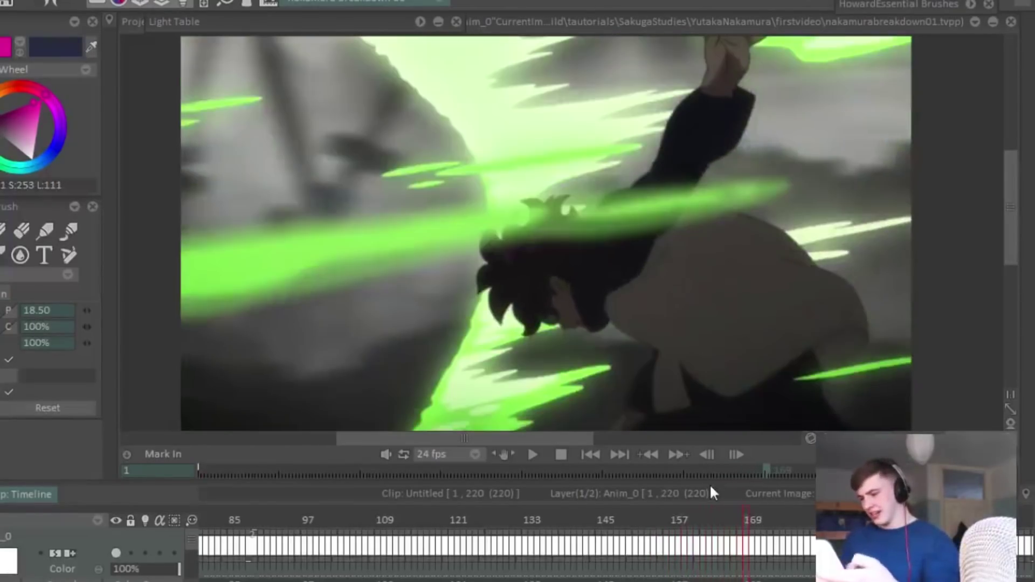
pyautogui.press('Right')
pyautogui.press('Right')
pyautogui.press('Right')
pyautogui.press('Right')
pyautogui.press('Right')
pyautogui.press('Right')
pyautogui.press('Right')
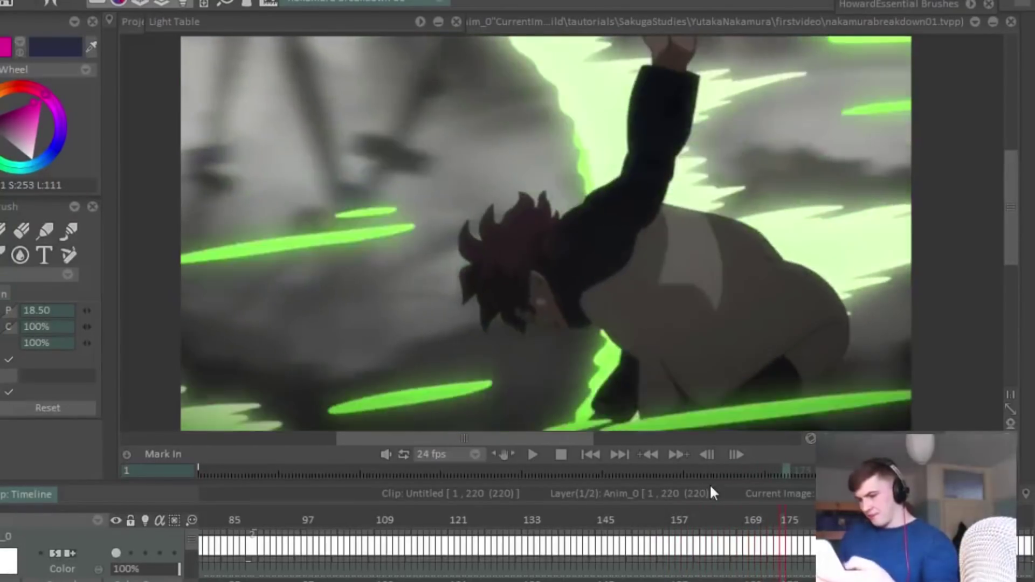
# Step: Step frame by frame beyond frame 175, following the raised arm as it swings forward over the boy's head
pyautogui.press('Right')
pyautogui.press('Right')
pyautogui.press('Right')
pyautogui.press('Right')
pyautogui.press('Right')
pyautogui.press('Right')
pyautogui.press('Right')
pyautogui.press('Right')
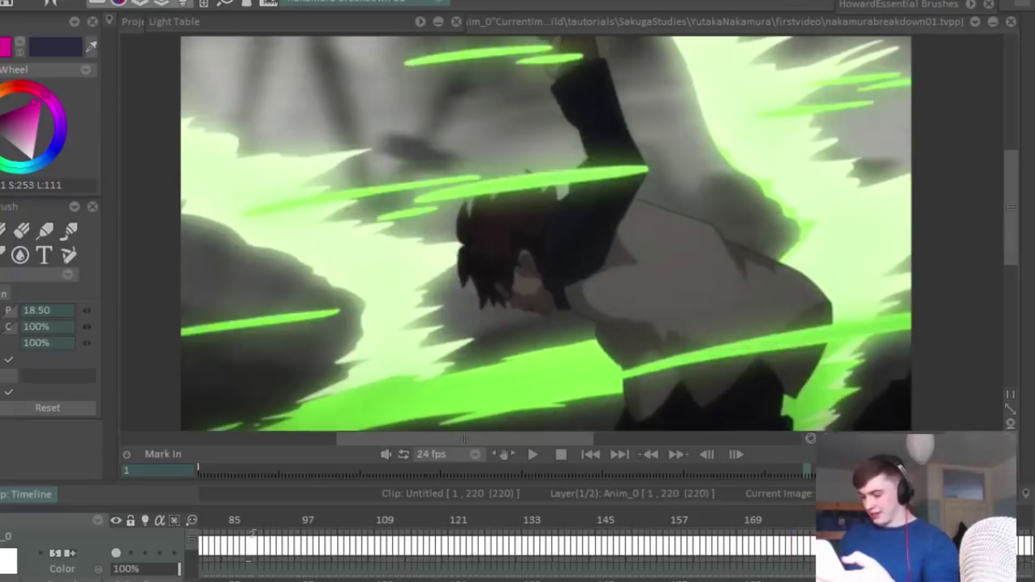
pyautogui.press('Right')
pyautogui.press('Right')
pyautogui.press('Right')
pyautogui.press('Right')
pyautogui.press('Right')
pyautogui.press('Right')
pyautogui.press('Right')
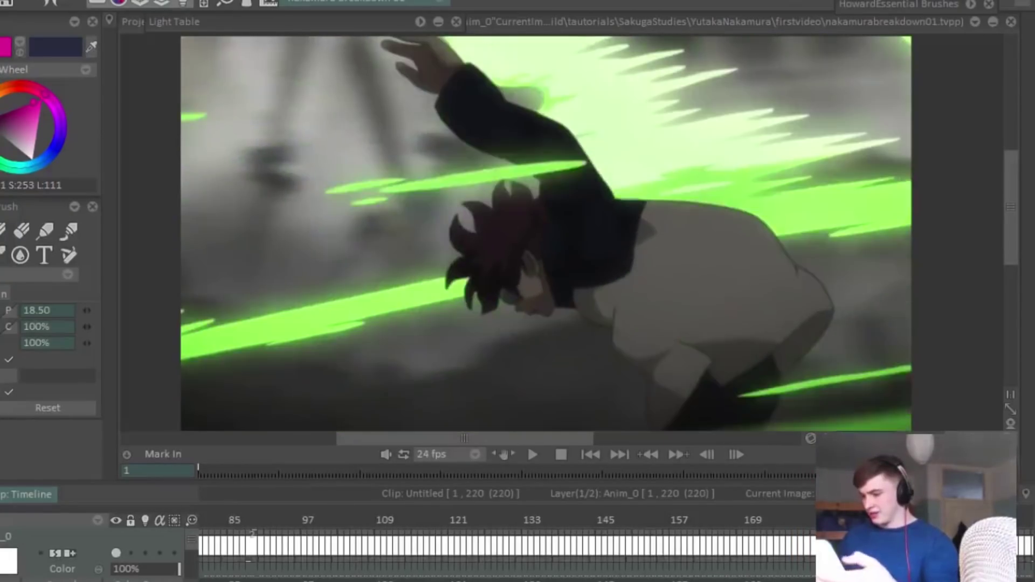
# Step: Continue stepping through the end of the slow-motion shot, examining the outstretched hand and the boy's lowered body
pyautogui.press('Right')
pyautogui.press('Right')
pyautogui.press('Right')
pyautogui.press('Right')
pyautogui.press('Right')
pyautogui.press('Right')
pyautogui.press('Right')
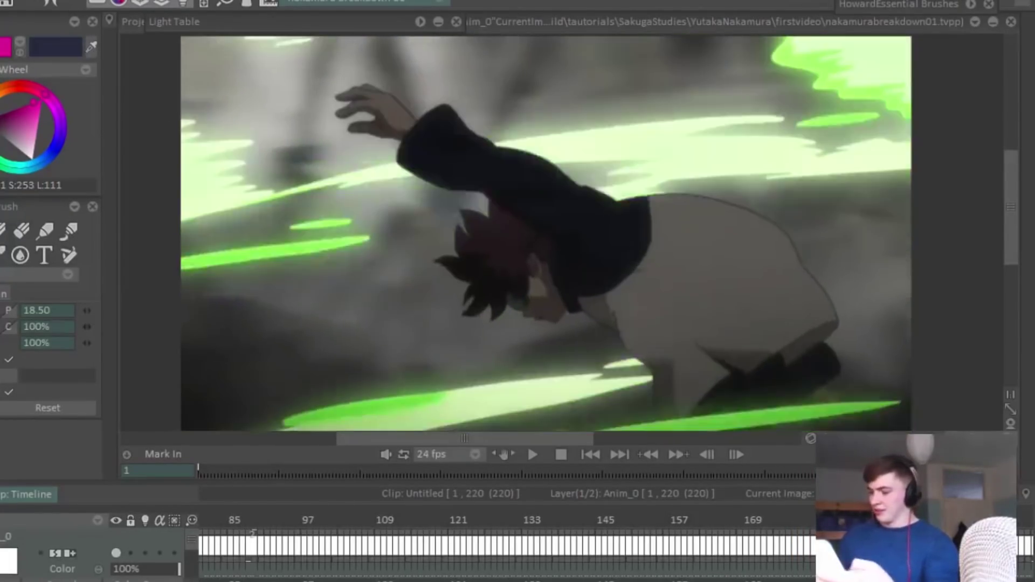
pyautogui.press('Right')
pyautogui.press('Right')
pyautogui.press('Right')
pyautogui.press('Right')
pyautogui.press('Right')
pyautogui.press('Right')
pyautogui.press('Right')
pyautogui.press('Right')
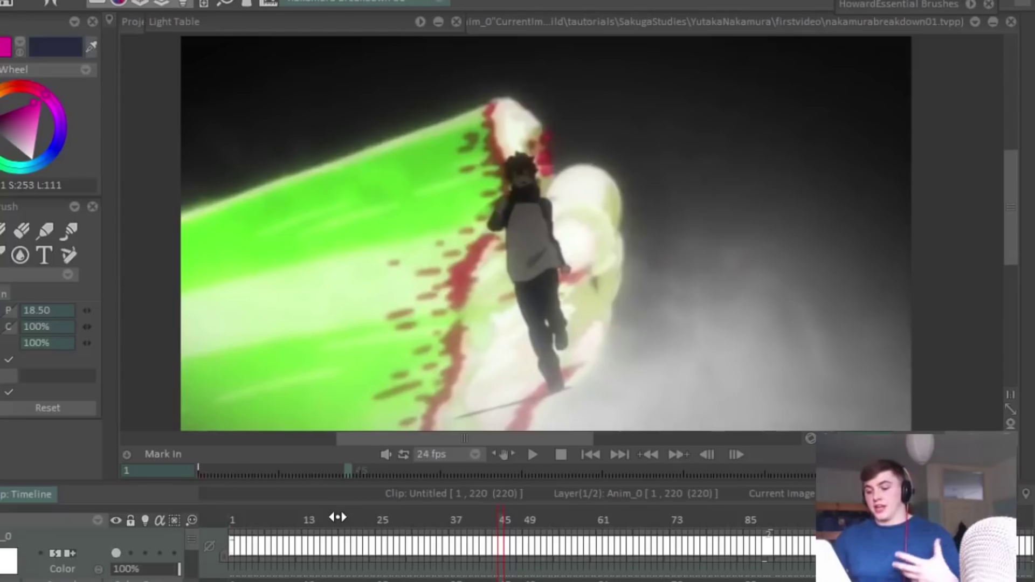
# Step: Scrub back from frame 45 to the Blood Blockade Battlefront title card at frame 1 and jump ahead in the clip
pyautogui.moveTo(335, 517); pyautogui.dragTo(222, 519)
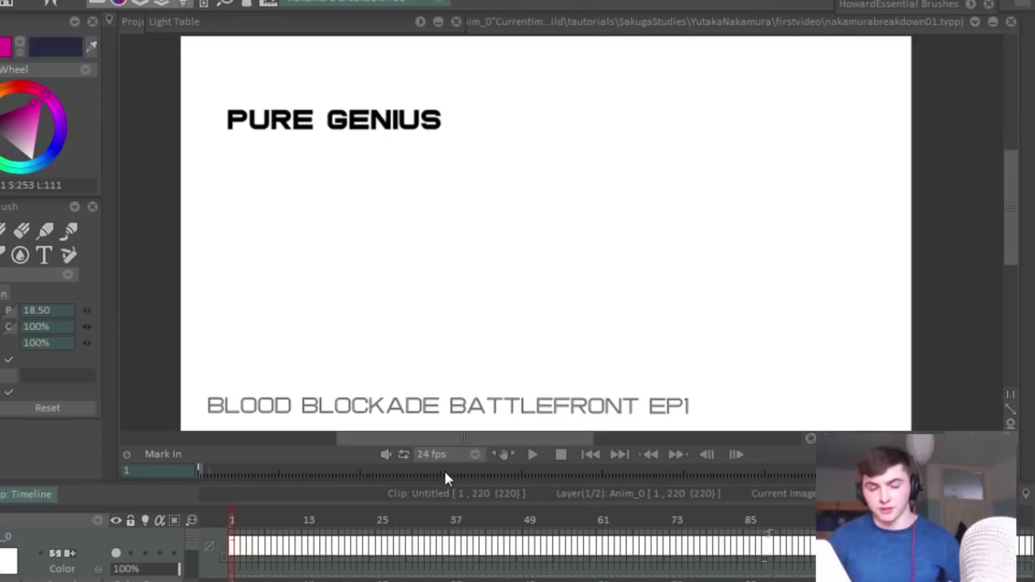
pyautogui.click(544, 520)
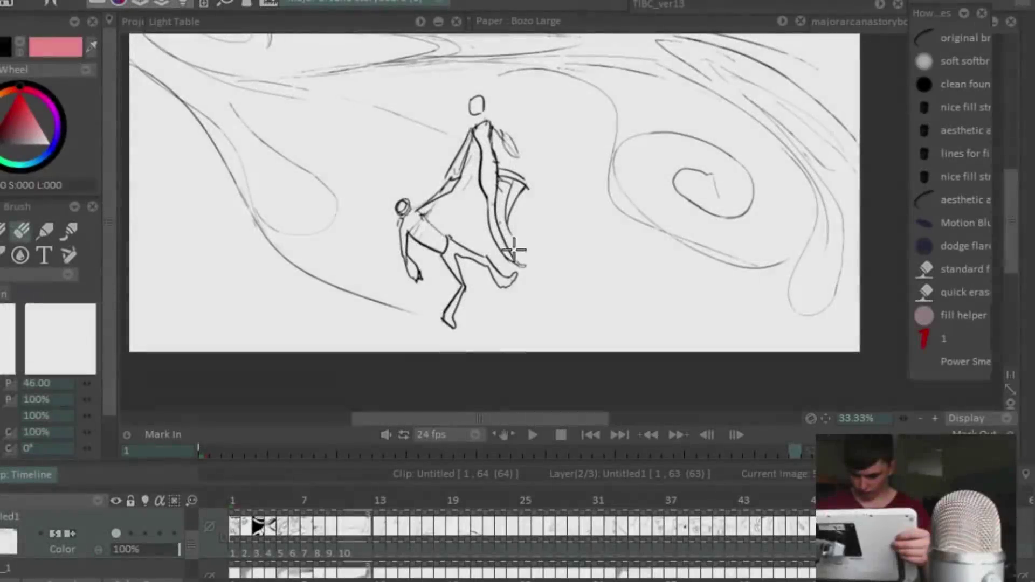
# Step: Sketch flowing coat-tail lines around the legs of the standing figure
pyautogui.press('b')
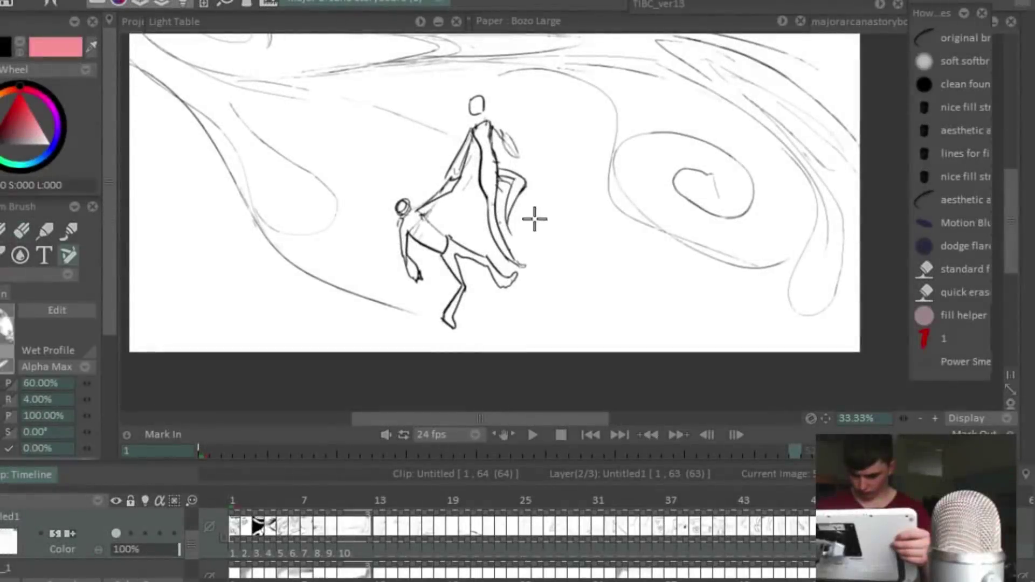
pyautogui.moveTo(520, 201); pyautogui.dragTo(475, 237)
pyautogui.moveTo(511, 211); pyautogui.dragTo(519, 238)
pyautogui.moveTo(493, 167); pyautogui.dragTo(470, 240)
pyautogui.moveTo(708, 241); pyautogui.dragTo(714, 270)
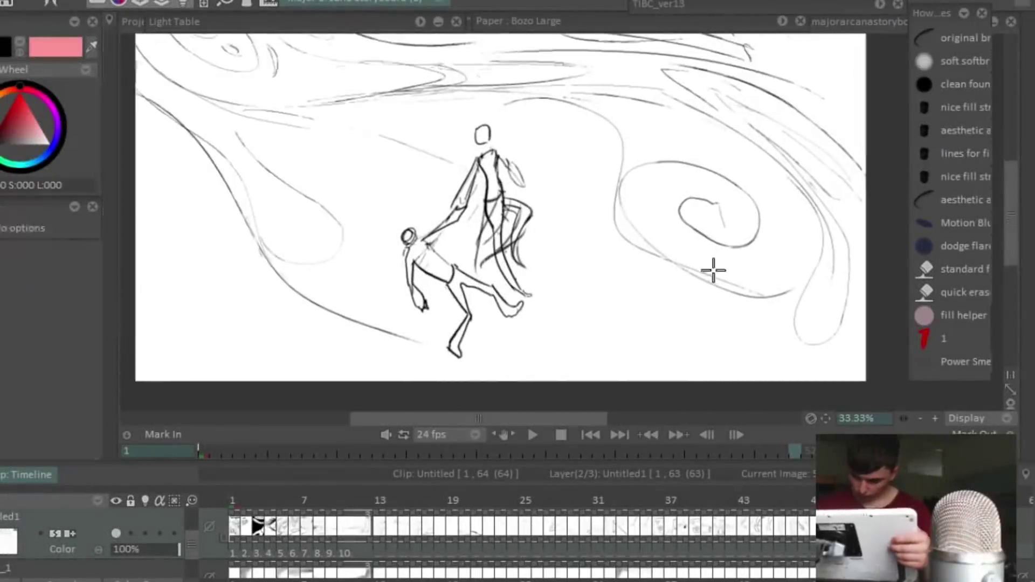
# Step: Sketch small droplets along the edge of the large spiral and flow details inside the hanging liquid shape
pyautogui.moveTo(612, 203); pyautogui.dragTo(711, 185)
pyautogui.moveTo(467, 306); pyautogui.dragTo(547, 363)
pyautogui.moveTo(712, 277); pyautogui.dragTo(803, 321)
pyautogui.moveTo(828, 334); pyautogui.dragTo(736, 342)
pyautogui.moveTo(779, 313); pyautogui.dragTo(803, 321)
pyautogui.moveTo(697, 226); pyautogui.dragTo(707, 236)
pyautogui.moveTo(697, 135)
pyautogui.mouseDown()
pyautogui.moveTo(707, 143)
pyautogui.moveTo(704, 174)
pyautogui.mouseUp()
pyautogui.moveTo(691, 193); pyautogui.dragTo(701, 205)
pyautogui.moveTo(692, 113); pyautogui.dragTo(677, 105)
pyautogui.moveTo(704, 272); pyautogui.dragTo(465, 243)
# Step: Erase stray flow lines around the figures and spiral, and touch up the droplets
pyautogui.press('e')
pyautogui.moveTo(450, 190); pyautogui.dragTo(385, 221)
pyautogui.press('b')
pyautogui.moveTo(612, 272)
pyautogui.mouseDown()
pyautogui.moveTo(607, 319)
pyautogui.moveTo(609, 270)
pyautogui.mouseUp()
pyautogui.press('e')
pyautogui.moveTo(617, 182); pyautogui.dragTo(747, 322)
pyautogui.press('b')
# Step: Draw a bold upper contour on the liquid stream and curved flow lines where it bends at its far end
pyautogui.moveTo(409, 171)
pyautogui.mouseDown()
pyautogui.moveTo(674, 186)
pyautogui.moveTo(790, 246)
pyautogui.mouseUp()
pyautogui.moveTo(238, 102); pyautogui.dragTo(340, 169)
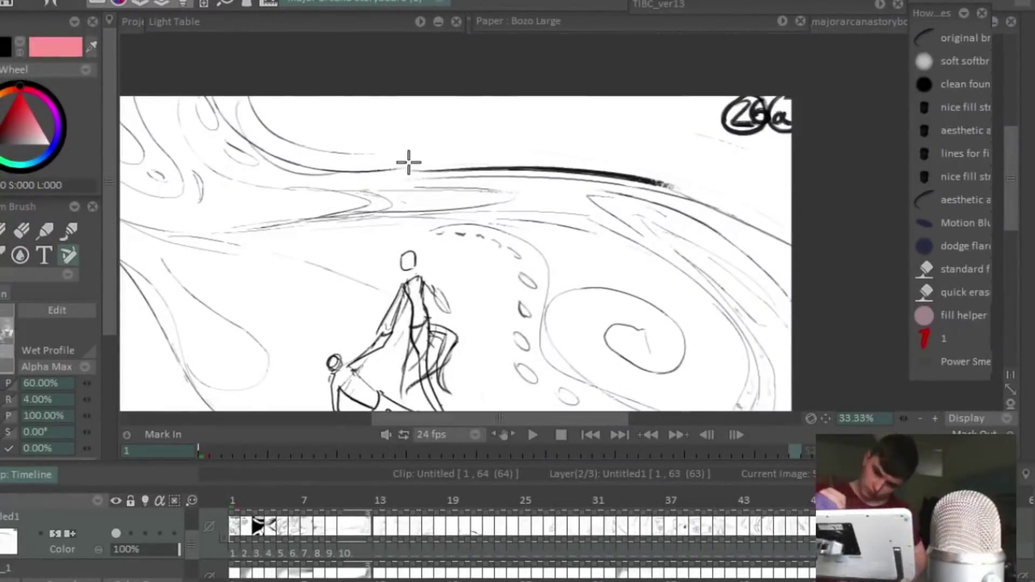
pyautogui.hotkey('ctrl', 'z')
pyautogui.moveTo(242, 99); pyautogui.dragTo(332, 153)
pyautogui.moveTo(332, 154); pyautogui.dragTo(453, 167)
pyautogui.moveTo(181, 110)
pyautogui.mouseDown()
pyautogui.moveTo(315, 101)
pyautogui.moveTo(393, 173)
pyautogui.moveTo(435, 185)
pyautogui.moveTo(384, 203)
pyautogui.moveTo(218, 167)
pyautogui.mouseUp()
pyautogui.moveTo(196, 127); pyautogui.dragTo(265, 205)
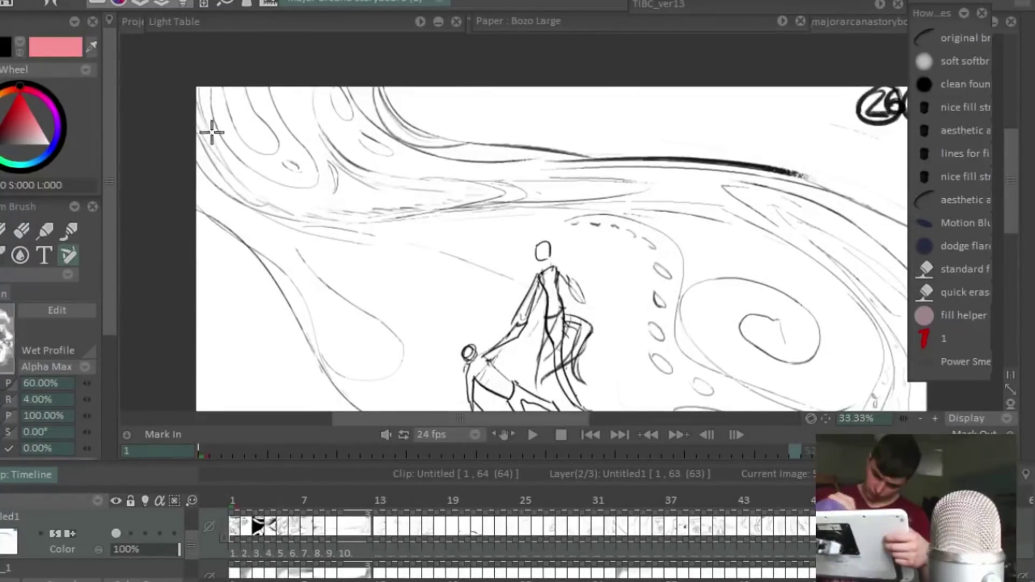
# Step: Add sweeping flow lines behind the figures, a heavy wave contour beneath them and a smaller spiral below the large one
pyautogui.moveTo(499, 200)
pyautogui.mouseDown()
pyautogui.moveTo(591, 104)
pyautogui.moveTo(615, 37)
pyautogui.mouseUp()
pyautogui.moveTo(413, 202); pyautogui.dragTo(612, 334)
pyautogui.moveTo(712, 305); pyautogui.dragTo(598, 393)
pyautogui.moveTo(321, 175)
pyautogui.mouseDown()
pyautogui.moveTo(351, 172)
pyautogui.moveTo(258, 189)
pyautogui.moveTo(348, 203)
pyautogui.moveTo(326, 195)
pyautogui.moveTo(369, 229)
pyautogui.moveTo(251, 147)
pyautogui.mouseUp()
pyautogui.moveTo(732, 153)
pyautogui.mouseDown()
pyautogui.moveTo(584, 142)
pyautogui.moveTo(656, 188)
pyautogui.moveTo(684, 134)
pyautogui.mouseUp()
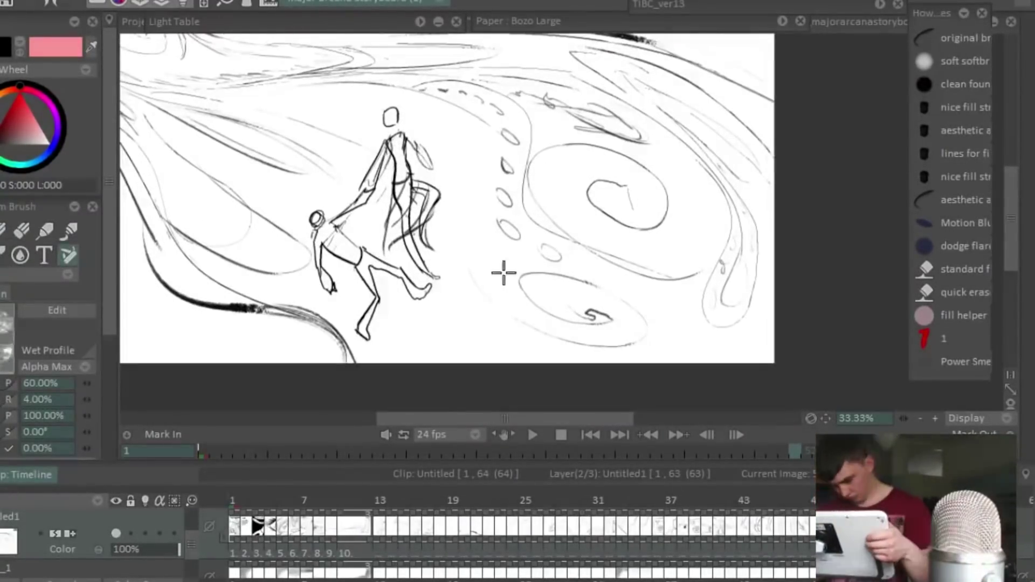
# Step: Sketch the contact lines beneath the figures' feet and oval droplets between the figures and the large spiral
pyautogui.moveTo(434, 249); pyautogui.dragTo(468, 292)
pyautogui.moveTo(469, 293); pyautogui.dragTo(418, 263)
pyautogui.moveTo(399, 298); pyautogui.dragTo(444, 317)
pyautogui.moveTo(340, 342)
pyautogui.mouseDown()
pyautogui.moveTo(332, 302)
pyautogui.moveTo(305, 351)
pyautogui.mouseUp()
pyautogui.moveTo(412, 177)
pyautogui.mouseDown()
pyautogui.moveTo(442, 175)
pyautogui.moveTo(406, 127)
pyautogui.moveTo(407, 88)
pyautogui.moveTo(478, 151)
pyautogui.moveTo(479, 66)
pyautogui.moveTo(520, 52)
pyautogui.mouseUp()
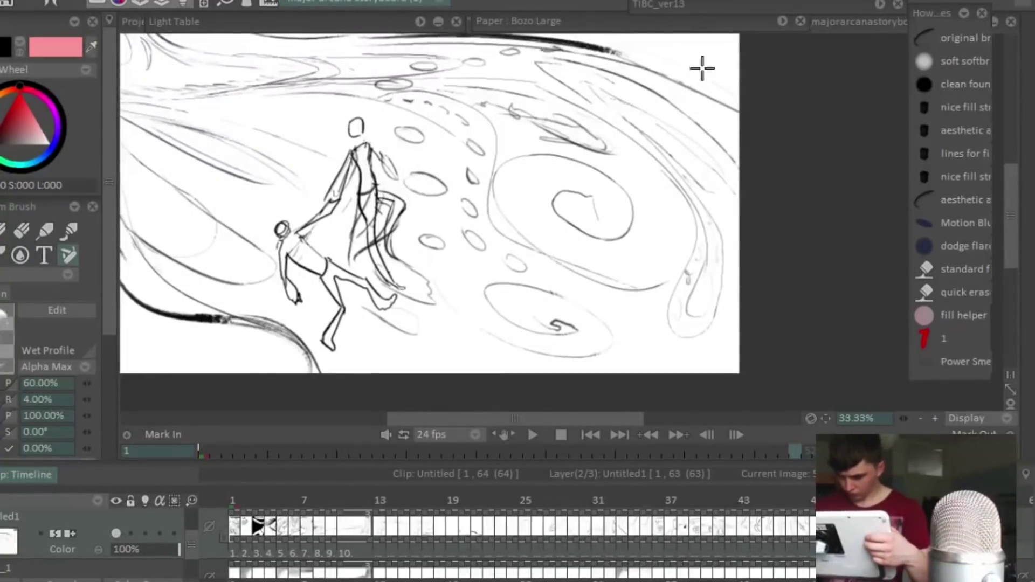
# Step: Extend the stream's flow lines toward the upper corner and reinforce the streaks behind the figures, undoing one stroke
pyautogui.moveTo(702, 67); pyautogui.dragTo(703, 132)
pyautogui.moveTo(703, 132)
pyautogui.mouseDown()
pyautogui.moveTo(406, 81)
pyautogui.moveTo(706, 107)
pyautogui.moveTo(743, 139)
pyautogui.mouseUp()
pyautogui.moveTo(431, 76)
pyautogui.mouseDown()
pyautogui.moveTo(278, 56)
pyautogui.moveTo(246, 38)
pyautogui.mouseUp()
pyautogui.moveTo(513, 175)
pyautogui.mouseDown()
pyautogui.moveTo(471, 211)
pyautogui.moveTo(660, 242)
pyautogui.mouseUp()
pyautogui.moveTo(351, 97); pyautogui.dragTo(453, 137)
pyautogui.hotkey('ctrl', 'z')
pyautogui.moveTo(366, 102); pyautogui.dragTo(662, 112)
pyautogui.moveTo(451, 131)
pyautogui.mouseDown()
pyautogui.moveTo(658, 132)
pyautogui.moveTo(600, 155)
pyautogui.moveTo(434, 139)
pyautogui.mouseUp()
# Step: Strengthen the outlines of the droplets near the standing figure and refine the surrounding flow lines
pyautogui.moveTo(724, 323)
pyautogui.mouseDown()
pyautogui.moveTo(709, 284)
pyautogui.moveTo(738, 327)
pyautogui.mouseUp()
pyautogui.moveTo(340, 157)
pyautogui.mouseDown()
pyautogui.moveTo(287, 100)
pyautogui.moveTo(277, 116)
pyautogui.moveTo(286, 65)
pyautogui.moveTo(287, 144)
pyautogui.mouseUp()
pyautogui.moveTo(691, 258)
pyautogui.mouseDown()
pyautogui.moveTo(702, 231)
pyautogui.moveTo(776, 206)
pyautogui.mouseUp()
pyautogui.moveTo(656, 256); pyautogui.dragTo(650, 210)
pyautogui.moveTo(643, 167); pyautogui.dragTo(660, 176)
pyautogui.moveTo(722, 221); pyautogui.dragTo(652, 185)
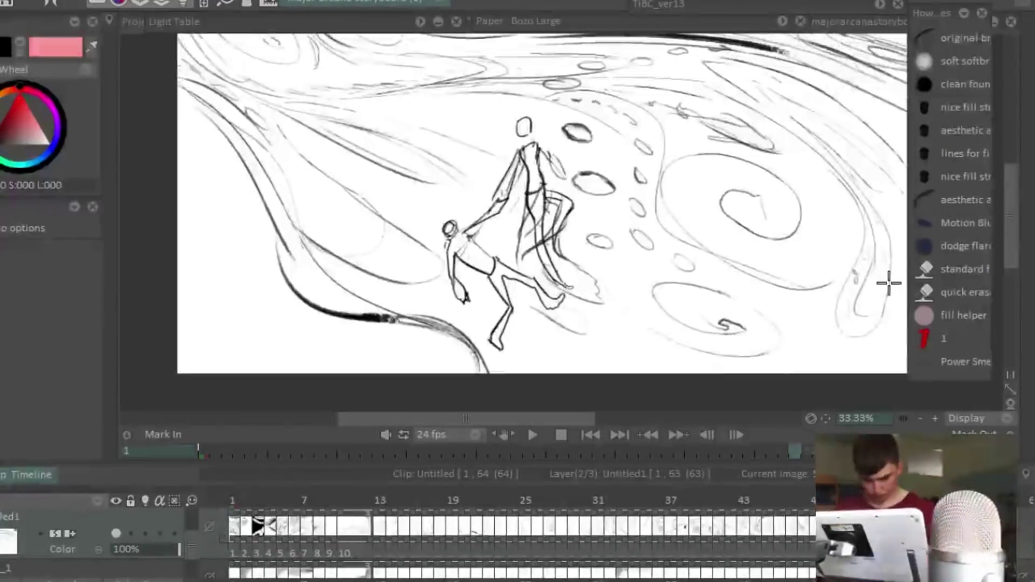
# Step: Switch to the nice fill stroke brush and add fill strokes to the droplets and around the figures
pyautogui.press('Down')
pyautogui.click(927, 110)
pyautogui.moveTo(585, 174)
pyautogui.mouseDown()
pyautogui.moveTo(610, 189)
pyautogui.moveTo(589, 173)
pyautogui.mouseUp()
pyautogui.moveTo(566, 127); pyautogui.dragTo(588, 138)
pyautogui.moveTo(580, 84); pyautogui.dragTo(577, 85)
pyautogui.moveTo(585, 62); pyautogui.dragTo(600, 62)
pyautogui.moveTo(636, 58); pyautogui.dragTo(684, 51)
pyautogui.moveTo(709, 46); pyautogui.dragTo(725, 47)
pyautogui.moveTo(542, 310); pyautogui.dragTo(563, 308)
pyautogui.moveTo(556, 261)
pyautogui.mouseDown()
pyautogui.moveTo(600, 293)
pyautogui.moveTo(561, 269)
pyautogui.mouseUp()
pyautogui.moveTo(602, 237)
pyautogui.mouseDown()
pyautogui.moveTo(587, 269)
pyautogui.moveTo(596, 351)
pyautogui.mouseUp()
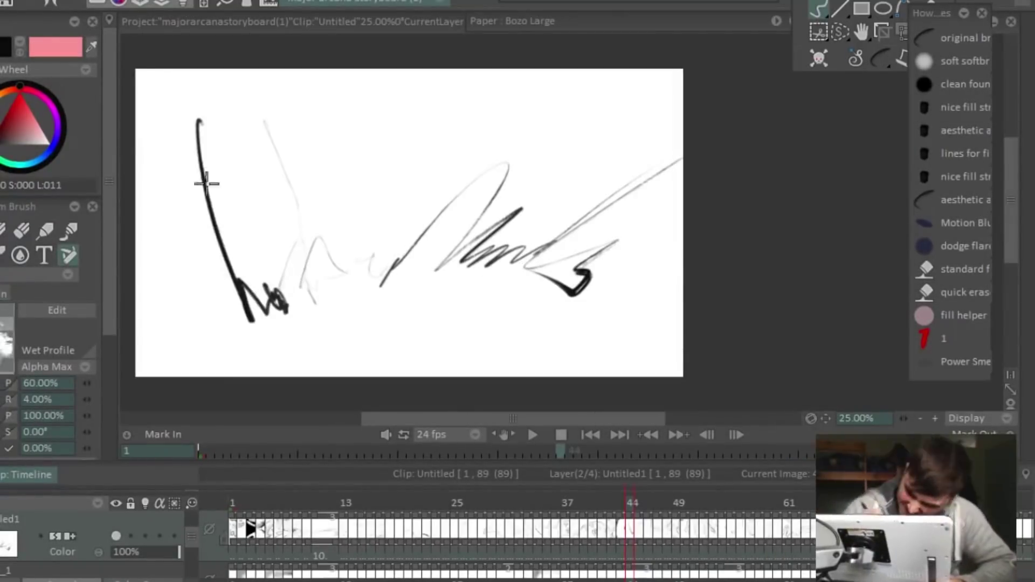
# Step: Sketch the cliff edges, jagged waterfall crest and curved falling-water lines in the frame 44 storyboard panel
pyautogui.moveTo(161, 73); pyautogui.dragTo(216, 146)
pyautogui.moveTo(501, 70); pyautogui.dragTo(513, 146)
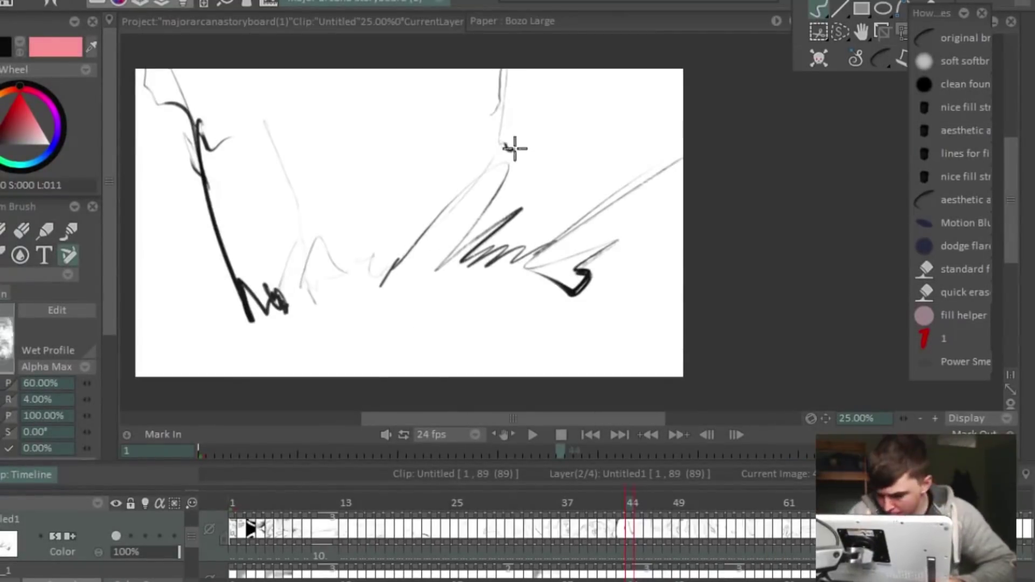
pyautogui.moveTo(625, 70); pyautogui.dragTo(480, 183)
pyautogui.moveTo(471, 140); pyautogui.dragTo(518, 162)
pyautogui.moveTo(291, 118); pyautogui.dragTo(334, 243)
pyautogui.moveTo(393, 119); pyautogui.dragTo(421, 210)
pyautogui.moveTo(270, 127)
pyautogui.mouseDown()
pyautogui.moveTo(431, 102)
pyautogui.moveTo(458, 115)
pyautogui.mouseUp()
# Step: Draw the waterline and broad foreground ripples beneath the waterfall
pyautogui.moveTo(602, 308); pyautogui.dragTo(682, 305)
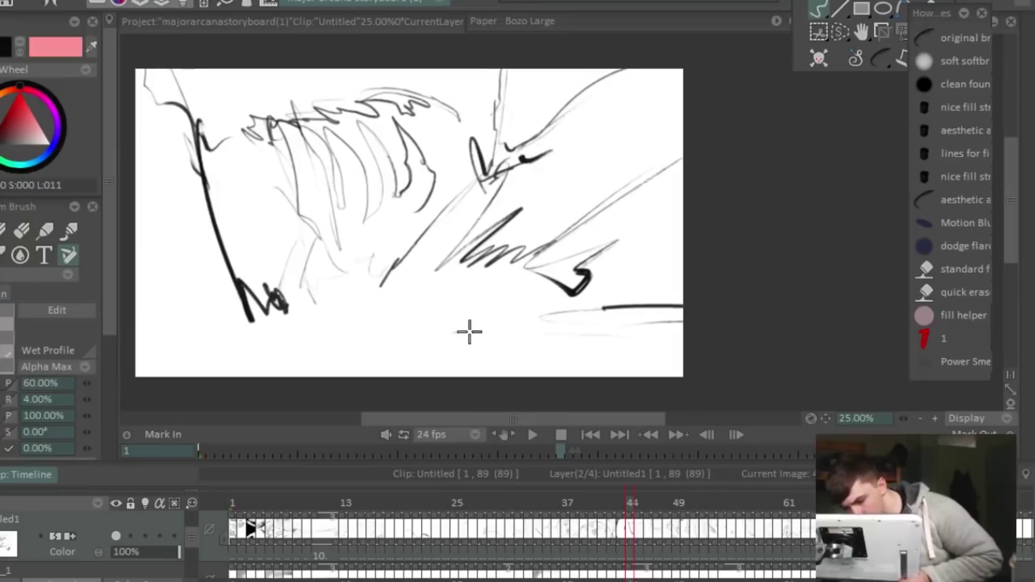
pyautogui.moveTo(380, 326); pyautogui.dragTo(655, 372)
pyautogui.moveTo(135, 358); pyautogui.dragTo(458, 334)
# Step: Add bold diagonal spray strokes beside the waterfall and a rough foam line along its base
pyautogui.moveTo(636, 70); pyautogui.dragTo(523, 156)
pyautogui.moveTo(462, 125)
pyautogui.mouseDown()
pyautogui.moveTo(491, 167)
pyautogui.moveTo(429, 262)
pyautogui.mouseUp()
pyautogui.moveTo(464, 194)
pyautogui.mouseDown()
pyautogui.moveTo(370, 275)
pyautogui.moveTo(345, 280)
pyautogui.mouseUp()
pyautogui.moveTo(636, 167); pyautogui.dragTo(539, 210)
pyautogui.moveTo(615, 101); pyautogui.dragTo(596, 135)
pyautogui.moveTo(682, 177); pyautogui.dragTo(614, 218)
pyautogui.moveTo(662, 267); pyautogui.dragTo(625, 298)
pyautogui.moveTo(595, 299); pyautogui.dragTo(447, 312)
pyautogui.moveTo(377, 307); pyautogui.dragTo(410, 315)
pyautogui.moveTo(288, 312); pyautogui.dragTo(380, 312)
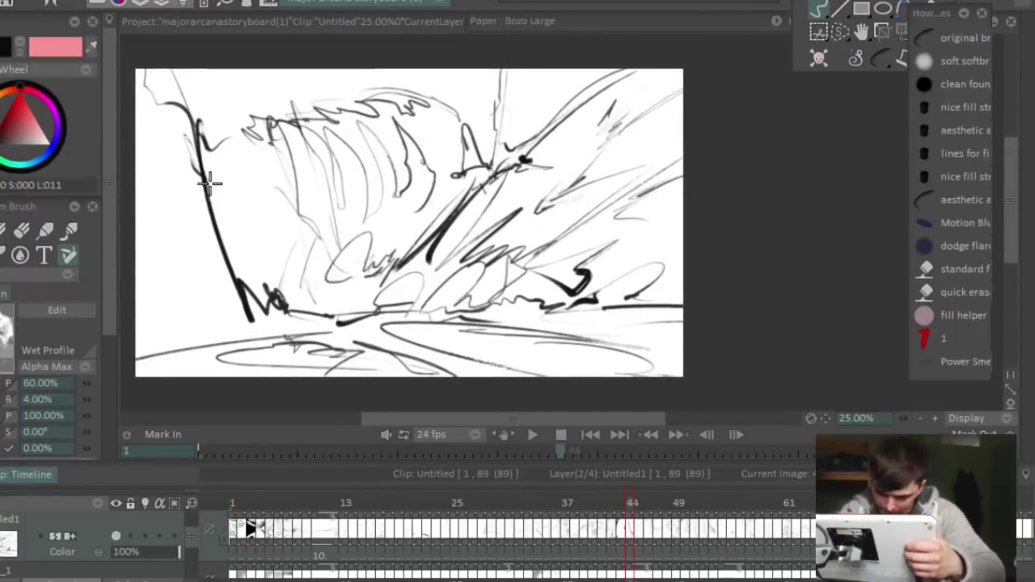
# Step: Rework the near cliff beside the waterfall with tall angular rock lines, and add hatching to the opposite slope
pyautogui.moveTo(178, 103); pyautogui.dragTo(242, 307)
pyautogui.moveTo(205, 97); pyautogui.dragTo(240, 259)
pyautogui.moveTo(251, 293); pyautogui.dragTo(287, 221)
pyautogui.moveTo(226, 138); pyautogui.dragTo(233, 307)
pyautogui.moveTo(200, 75); pyautogui.dragTo(232, 70)
pyautogui.moveTo(137, 99); pyautogui.dragTo(195, 240)
pyautogui.moveTo(156, 80); pyautogui.dragTo(191, 221)
pyautogui.moveTo(635, 158); pyautogui.dragTo(676, 100)
pyautogui.moveTo(681, 232); pyautogui.dragTo(653, 248)
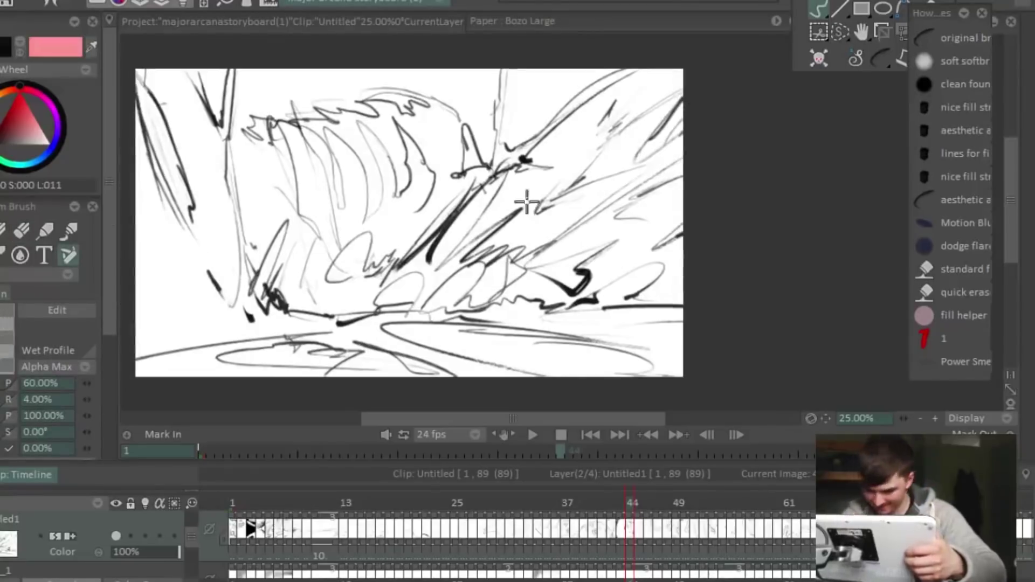
# Step: Double the ridge line above the waterfall crest and handwrite the note "Deafening thunder of water" in the foreground
pyautogui.moveTo(240, 106); pyautogui.dragTo(370, 98)
pyautogui.moveTo(394, 89); pyautogui.dragTo(490, 132)
pyautogui.moveTo(243, 106); pyautogui.dragTo(366, 89)
pyautogui.moveTo(397, 329)
pyautogui.mouseDown()
pyautogui.moveTo(426, 263)
pyautogui.moveTo(587, 283)
pyautogui.moveTo(647, 254)
pyautogui.moveTo(712, 258)
pyautogui.mouseUp()
pyautogui.moveTo(649, 279); pyautogui.dragTo(712, 279)
# Step: Redraw the foreground ripples and sketch rounded foam at the foot of the near cliff
pyautogui.moveTo(255, 287); pyautogui.dragTo(297, 281)
pyautogui.moveTo(226, 305); pyautogui.dragTo(291, 267)
pyautogui.moveTo(307, 305); pyautogui.dragTo(361, 261)
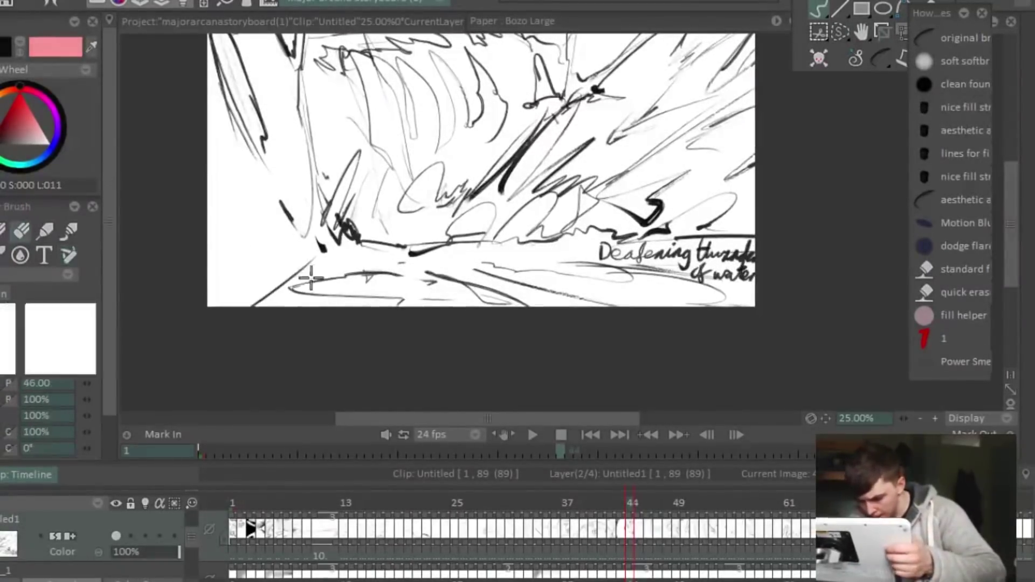
pyautogui.moveTo(291, 288); pyautogui.dragTo(408, 285)
pyautogui.moveTo(399, 277); pyautogui.dragTo(334, 286)
pyautogui.moveTo(208, 257); pyautogui.dragTo(218, 247)
pyautogui.moveTo(291, 243); pyautogui.dragTo(266, 226)
pyautogui.moveTo(209, 207); pyautogui.dragTo(270, 242)
# Step: Sketch splash contours where the falling water meets the diagonal spray
pyautogui.moveTo(415, 154)
pyautogui.mouseDown()
pyautogui.moveTo(469, 175)
pyautogui.moveTo(506, 153)
pyautogui.mouseUp()
pyautogui.moveTo(632, 132); pyautogui.dragTo(591, 208)
pyautogui.moveTo(538, 149)
pyautogui.mouseDown()
pyautogui.moveTo(553, 125)
pyautogui.moveTo(537, 114)
pyautogui.mouseUp()
# Step: Clear some diagonal streaks and scatter elongated water droplets across the upper spray area
pyautogui.press('e')
pyautogui.moveTo(654, 86); pyautogui.dragTo(614, 104)
pyautogui.moveTo(621, 140); pyautogui.dragTo(649, 109)
pyautogui.moveTo(618, 176); pyautogui.dragTo(655, 151)
pyautogui.moveTo(664, 176); pyautogui.dragTo(676, 170)
pyautogui.moveTo(591, 208); pyautogui.dragTo(615, 192)
pyautogui.moveTo(566, 232); pyautogui.dragTo(577, 227)
pyautogui.moveTo(682, 103); pyautogui.dragTo(700, 90)
pyautogui.moveTo(682, 135); pyautogui.dragTo(696, 122)
pyautogui.moveTo(664, 80); pyautogui.dragTo(669, 87)
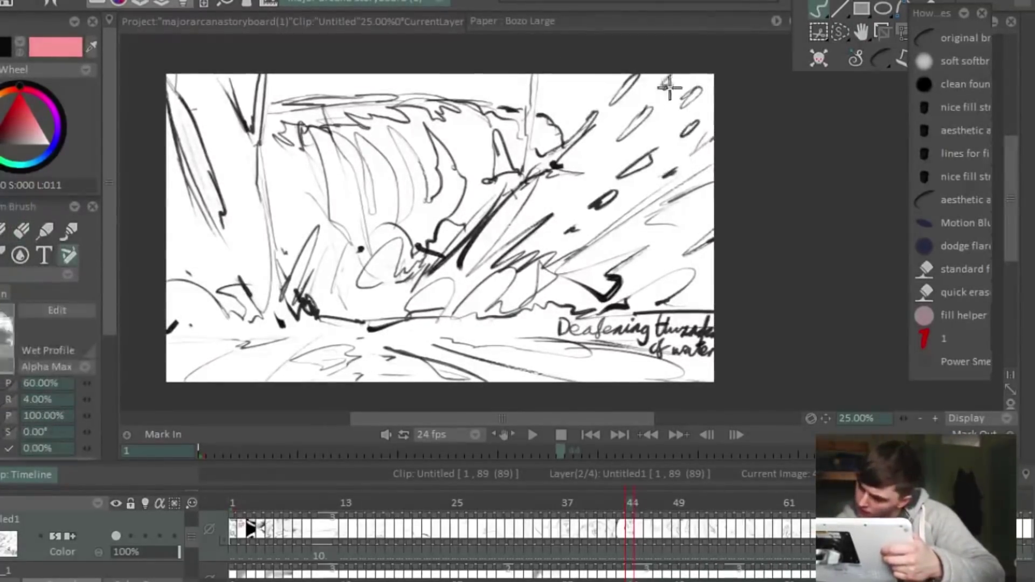
# Step: Sketch jagged splash shapes within the spray beside the waterfall, erasing overlapping lines as needed
pyautogui.moveTo(658, 256); pyautogui.dragTo(698, 284)
pyautogui.moveTo(664, 200)
pyautogui.mouseDown()
pyautogui.moveTo(709, 168)
pyautogui.moveTo(656, 169)
pyautogui.moveTo(649, 230)
pyautogui.mouseUp()
pyautogui.moveTo(621, 252); pyautogui.dragTo(607, 261)
pyautogui.moveTo(597, 226)
pyautogui.mouseDown()
pyautogui.moveTo(612, 217)
pyautogui.moveTo(614, 186)
pyautogui.mouseUp()
pyautogui.moveTo(717, 220); pyautogui.dragTo(649, 229)
pyautogui.press('e')
pyautogui.moveTo(686, 241); pyautogui.dragTo(671, 263)
pyautogui.press('b')
pyautogui.moveTo(699, 230); pyautogui.dragTo(714, 261)
pyautogui.moveTo(550, 201); pyautogui.dragTo(553, 199)
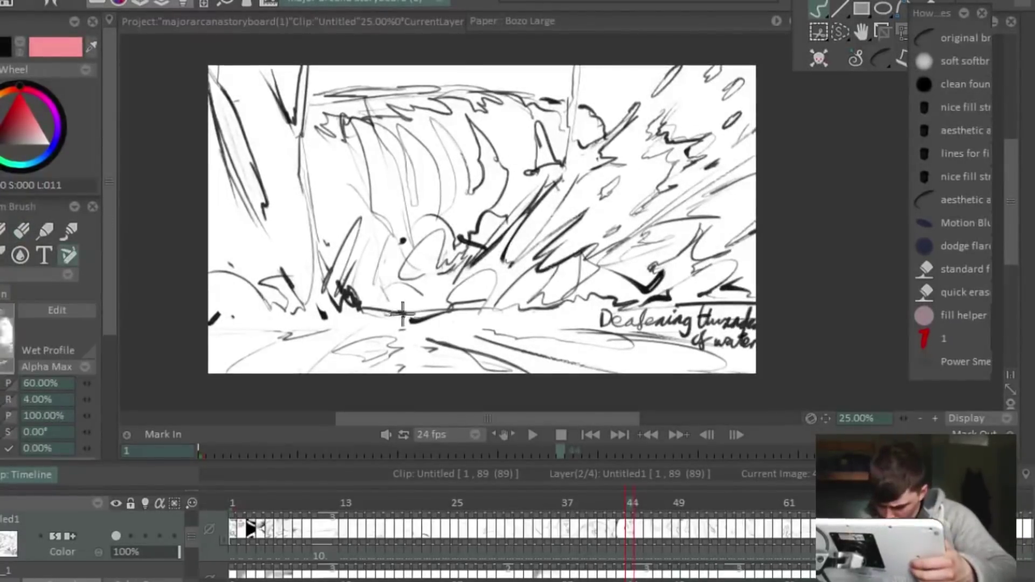
# Step: Outline billowing foam clouds along the waterfall's base, cleaning up the overlapping lines with the eraser
pyautogui.moveTo(401, 312)
pyautogui.mouseDown()
pyautogui.moveTo(474, 293)
pyautogui.moveTo(501, 296)
pyautogui.moveTo(503, 318)
pyautogui.moveTo(608, 290)
pyautogui.mouseUp()
pyautogui.press('e')
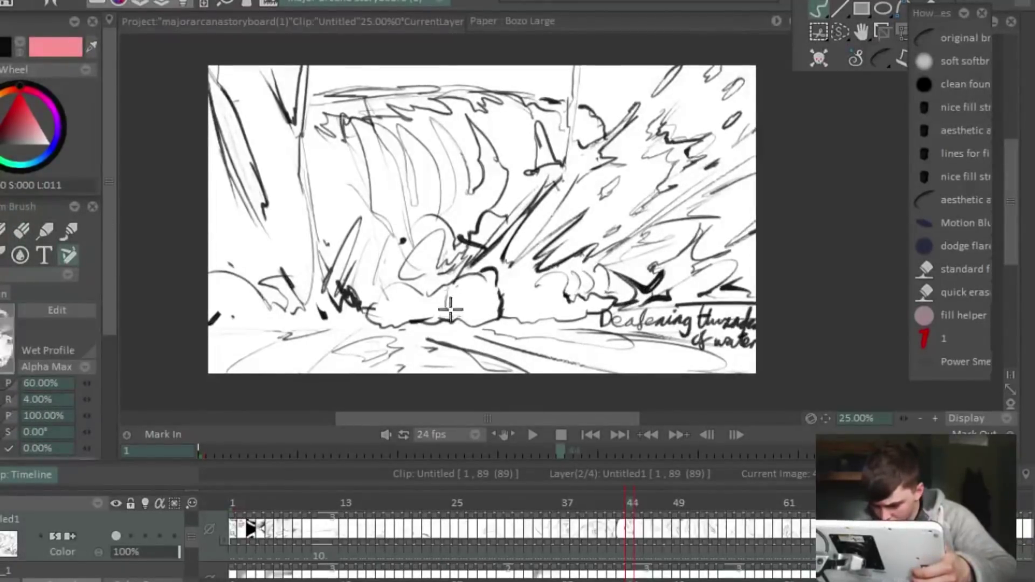
pyautogui.moveTo(372, 315); pyautogui.dragTo(400, 287)
pyautogui.press('e')
pyautogui.moveTo(357, 302); pyautogui.dragTo(338, 271)
pyautogui.press('b')
pyautogui.press('e')
pyautogui.press('b')
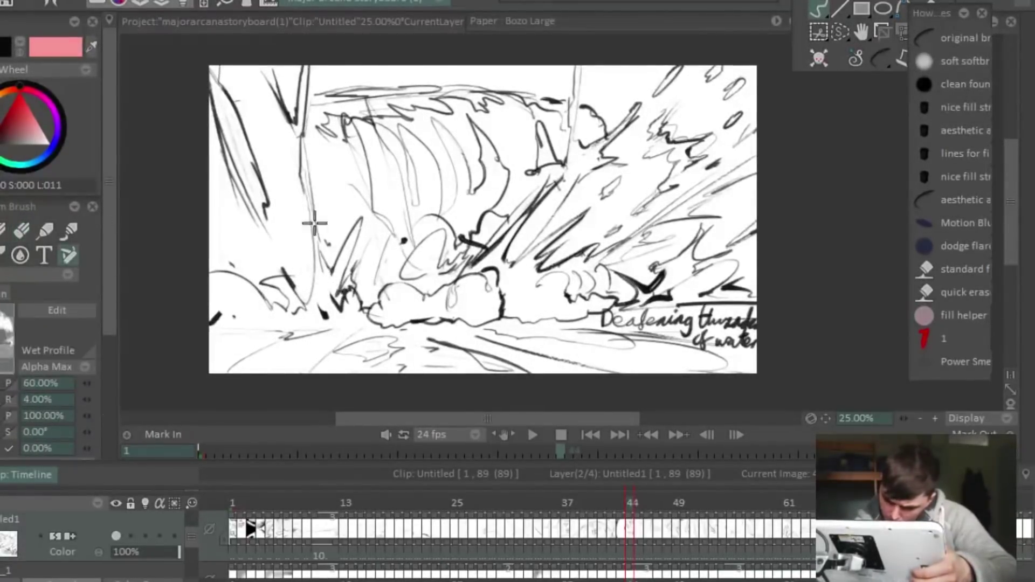
# Step: Add rock contour strokes down the near cliff to the left of the waterfall
pyautogui.moveTo(310, 194); pyautogui.dragTo(315, 212)
pyautogui.moveTo(305, 267); pyautogui.dragTo(275, 284)
pyautogui.moveTo(291, 324); pyautogui.dragTo(268, 235)
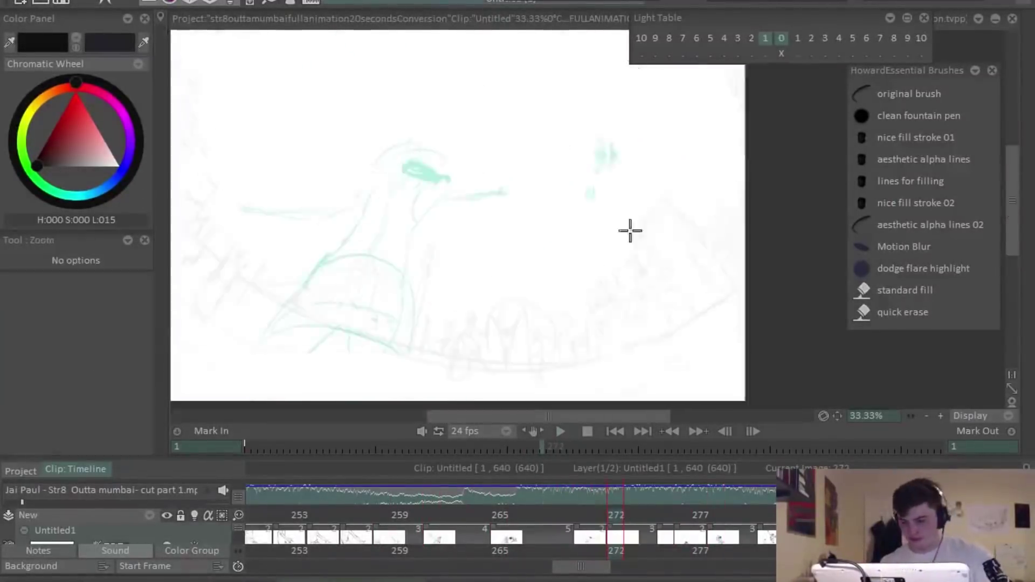
# Step: Draw the curved swing line and the small swinging figure's body and limbs on frame 272
pyautogui.scroll(2, 629, 230)
pyautogui.moveTo(347, 51); pyautogui.dragTo(529, 202)
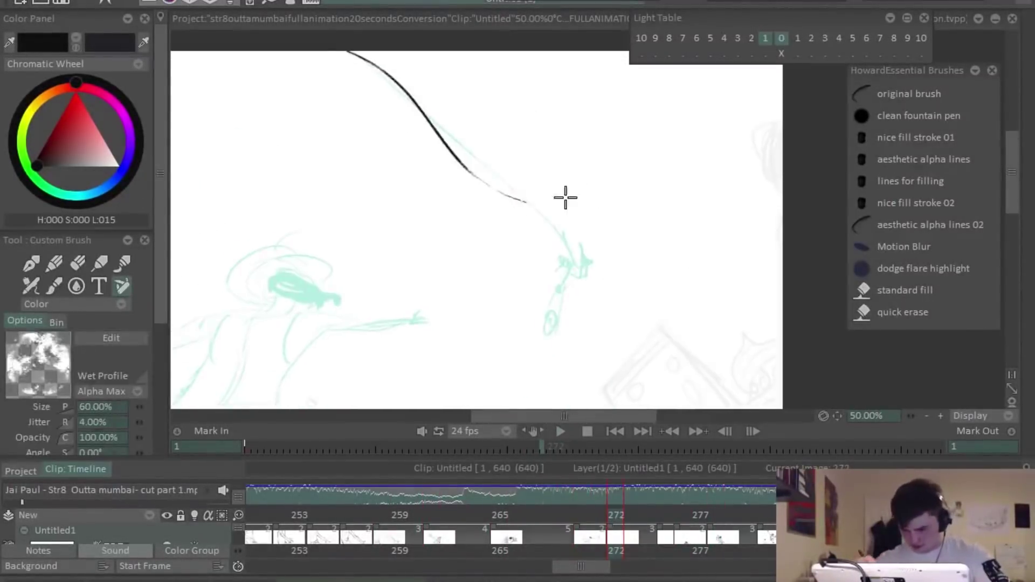
pyautogui.scroll(1, 565, 198)
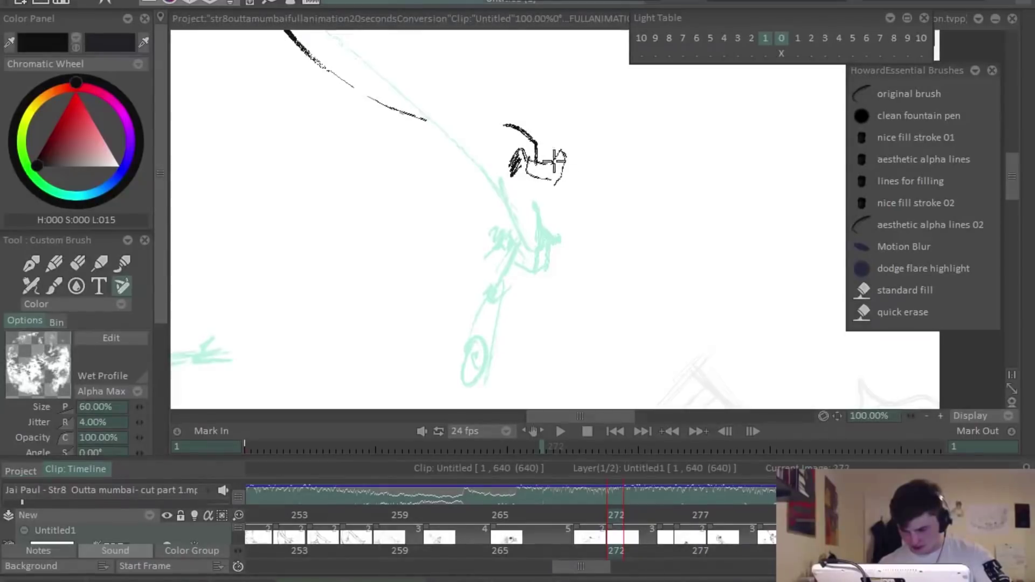
pyautogui.moveTo(554, 162); pyautogui.dragTo(556, 174)
pyautogui.moveTo(563, 139)
pyautogui.mouseDown()
pyautogui.moveTo(555, 134)
pyautogui.moveTo(574, 115)
pyautogui.mouseUp()
pyautogui.moveTo(504, 162); pyautogui.dragTo(473, 215)
# Step: Select the small swinging figure on frame 272 and move it downward with Transform
pyautogui.press('s')
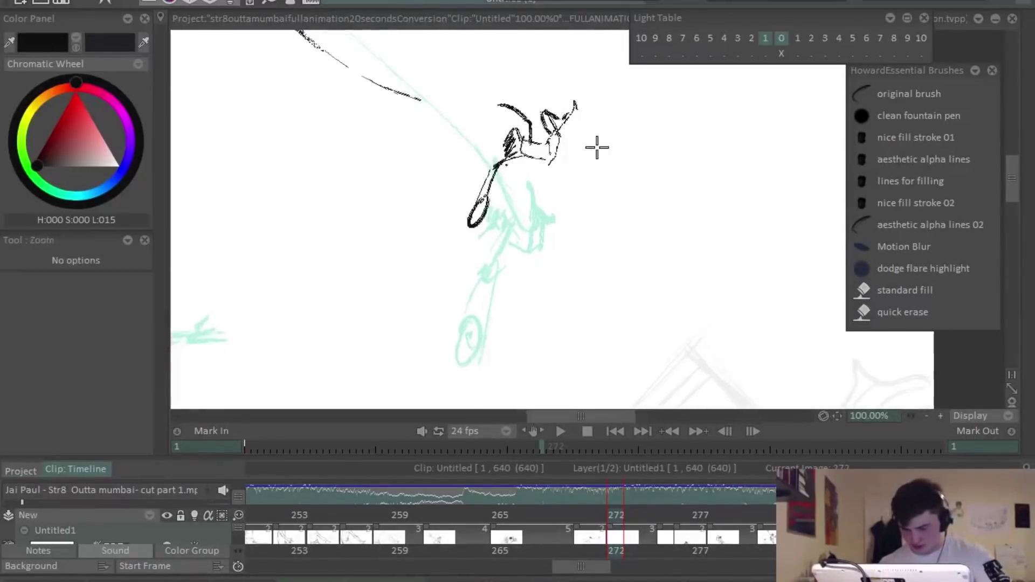
pyautogui.moveTo(596, 146); pyautogui.dragTo(598, 141)
pyautogui.hotkey('ctrl', 't')
pyautogui.moveTo(605, 192); pyautogui.dragTo(594, 240)
pyautogui.press('Return')
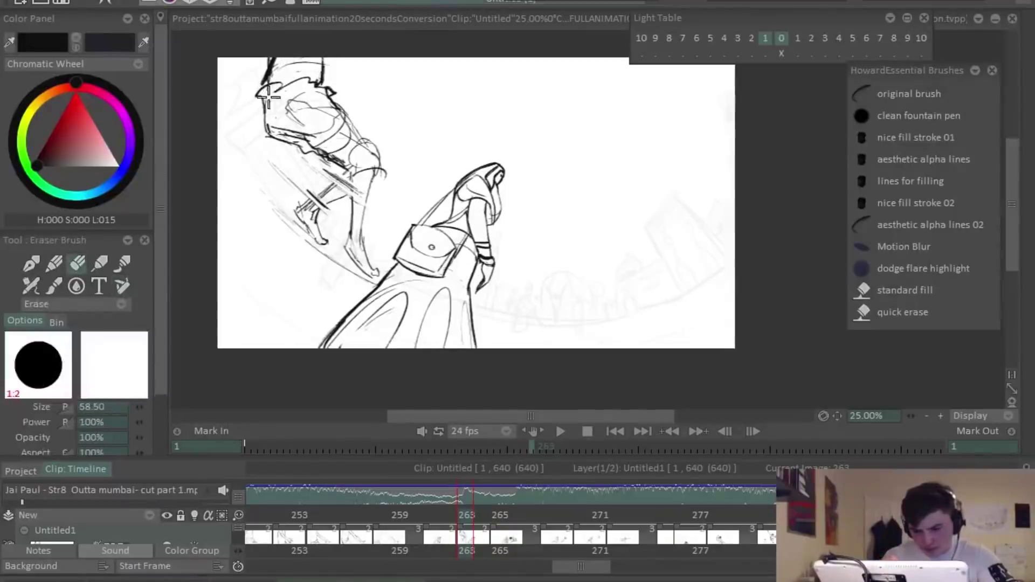
# Step: Start transforming the selected legs of the leaping figure on frame 263
pyautogui.hotkey('ctrl', 't')
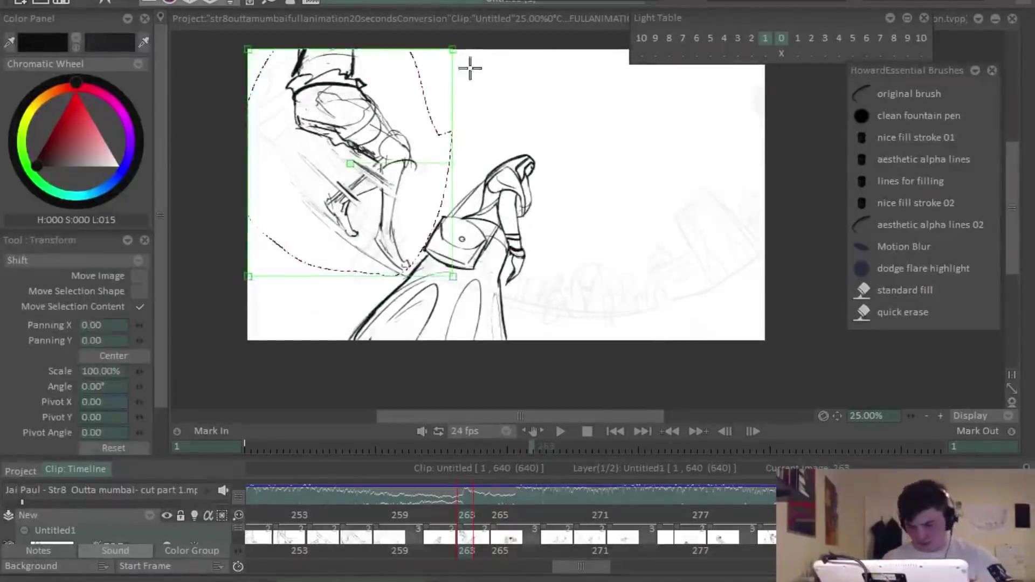